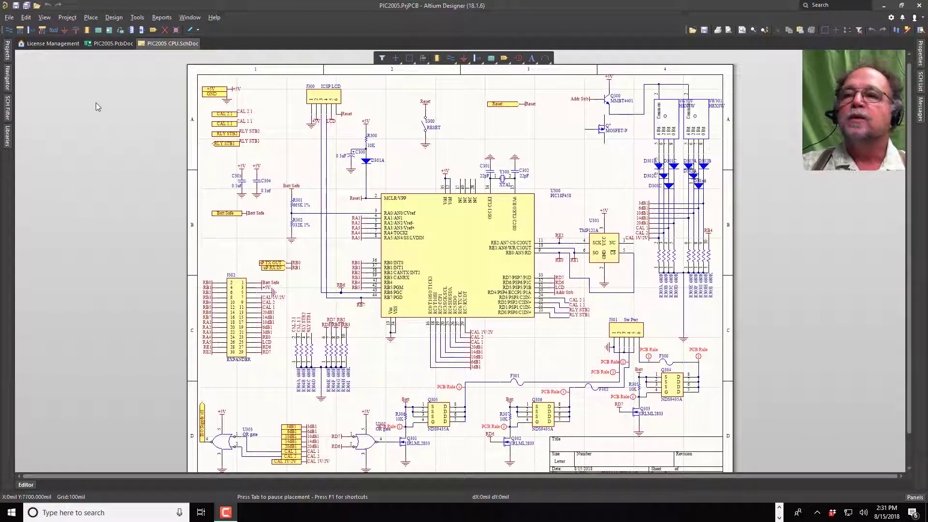
Close the PIC2005.PrjPCB project without saving its changes
mouse_move(9, 52)
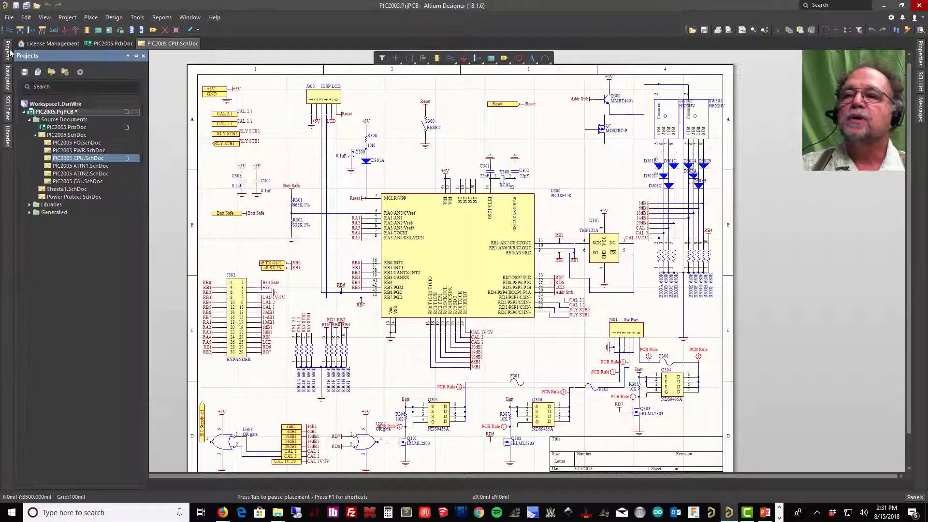
right_click(63, 114)
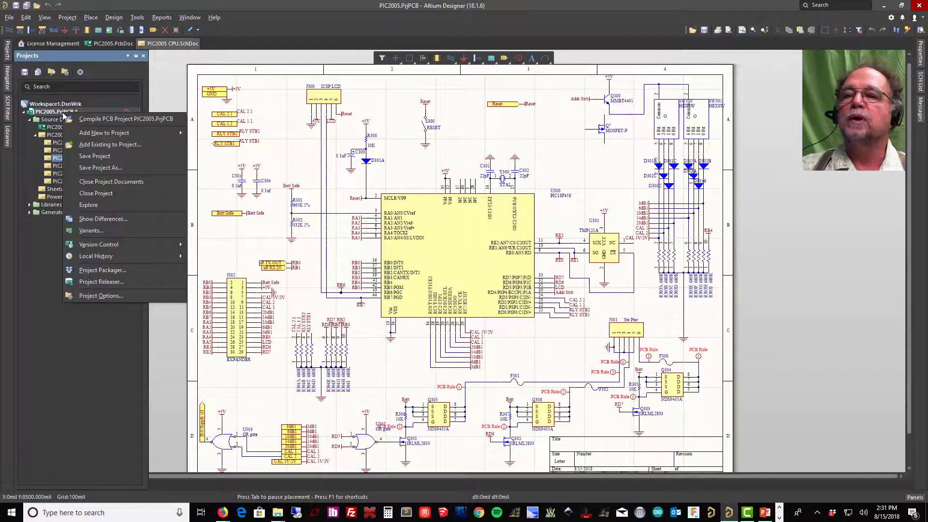
left_click(97, 193)
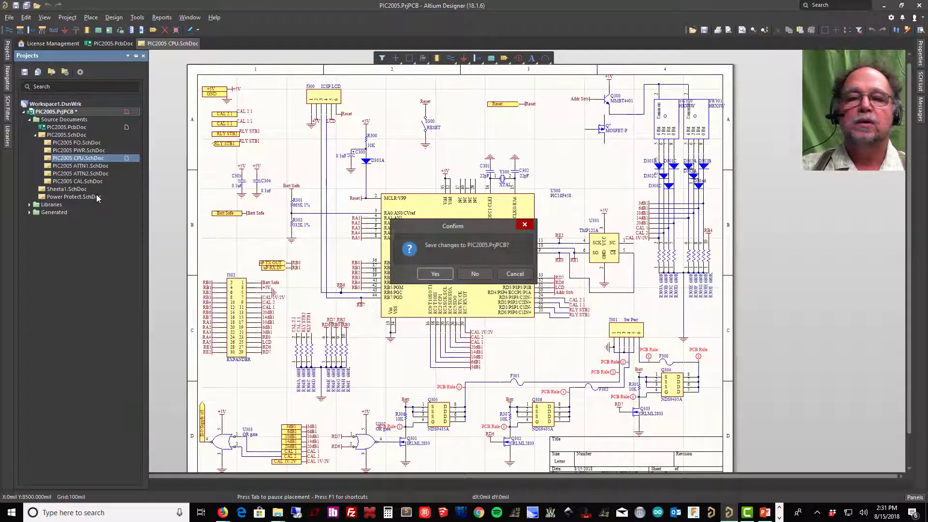
left_click(480, 277)
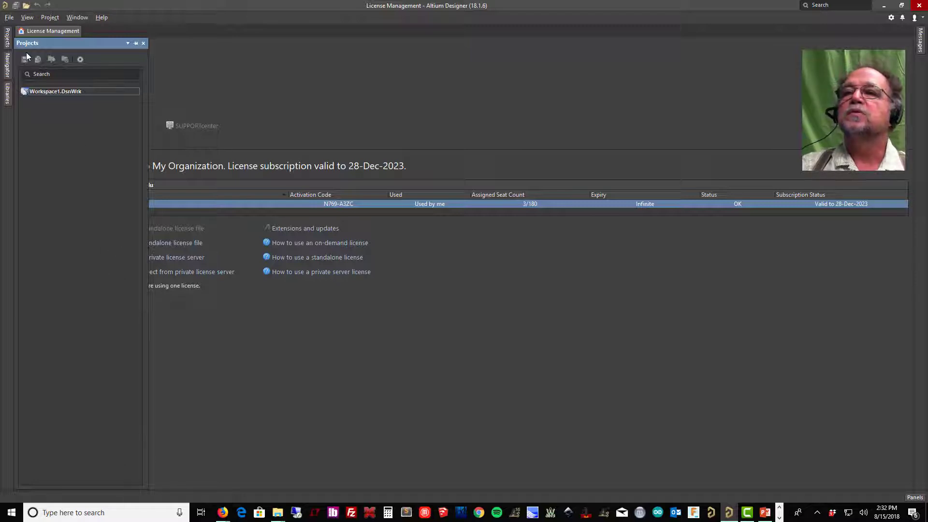
Create a new, empty PCB project in the workspace
left_click(10, 17)
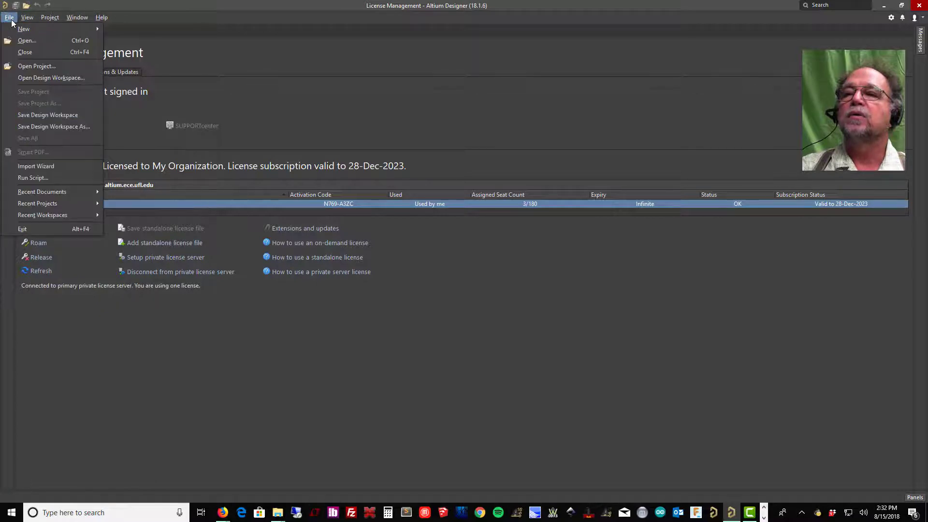
mouse_move(68, 29)
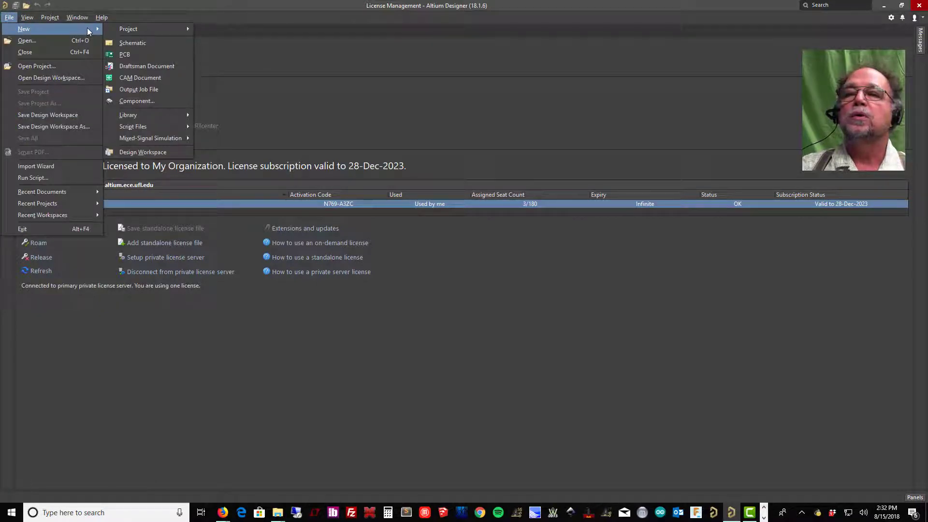
mouse_move(156, 29)
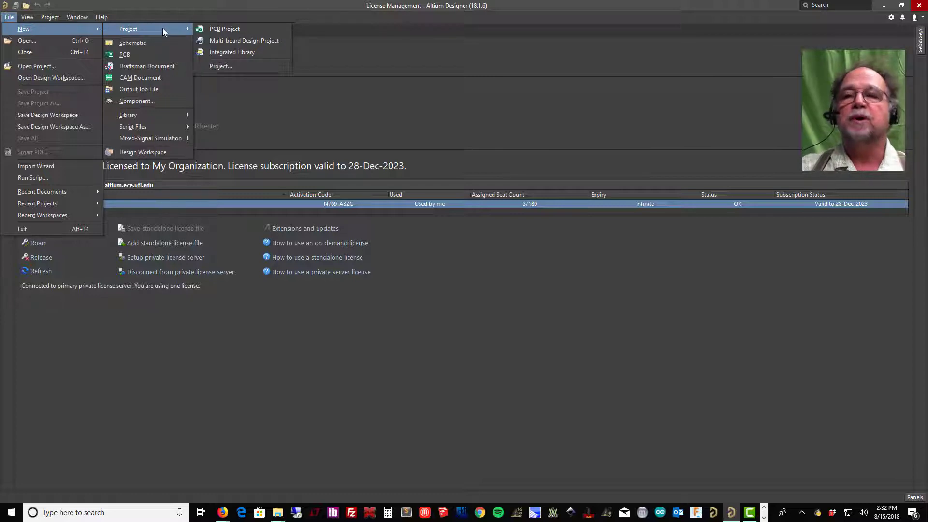
left_click(227, 29)
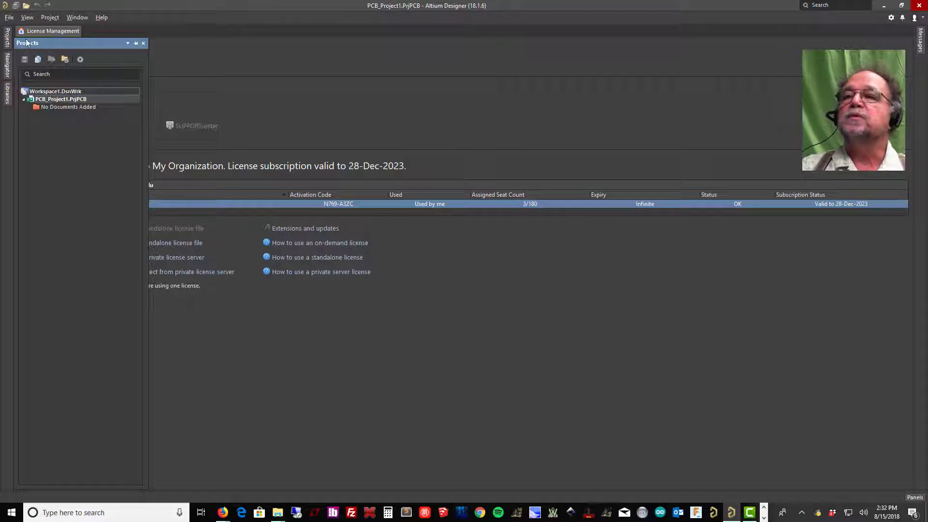
Add a new schematic document to PCB_Project1.PrjPCB
left_click(12, 19)
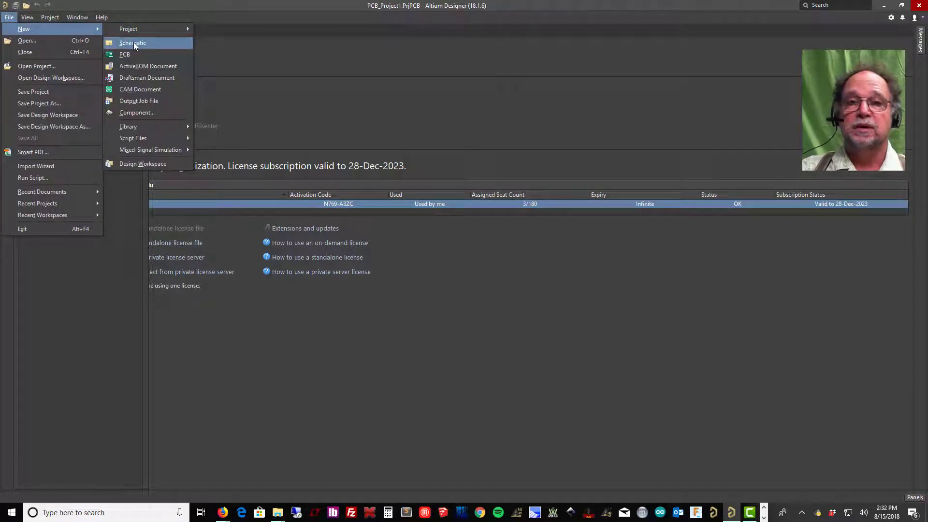
left_click(109, 291)
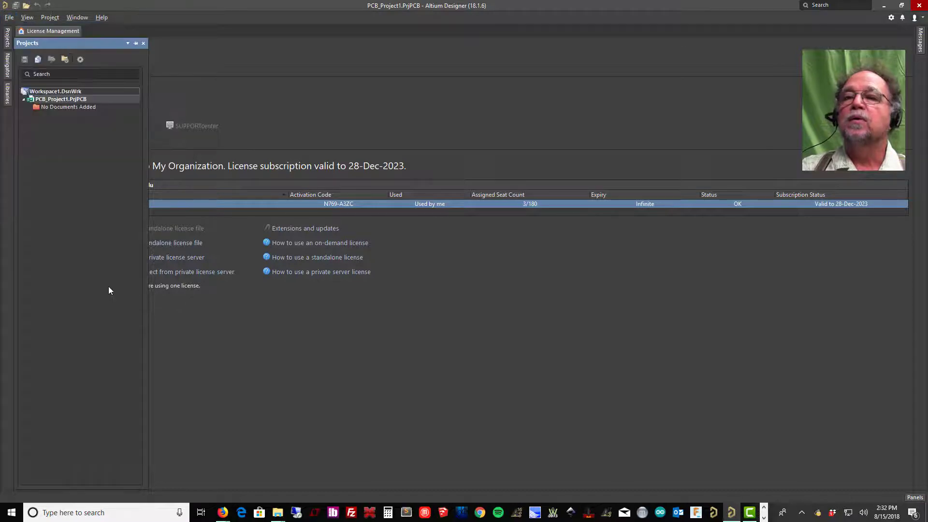
right_click(65, 98)
mouse_move(142, 119)
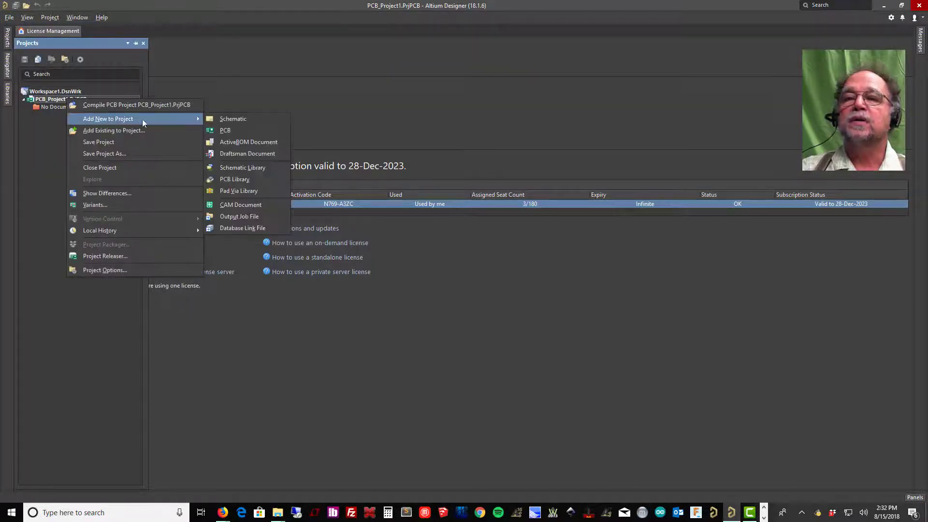
left_click(222, 120)
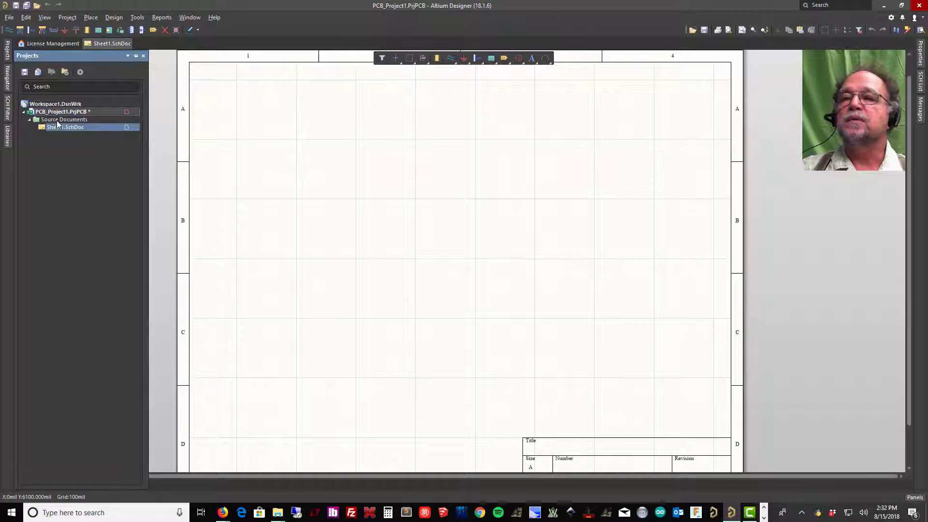
Add a new PCB document to PCB_Project1.PrjPCB
right_click(75, 114)
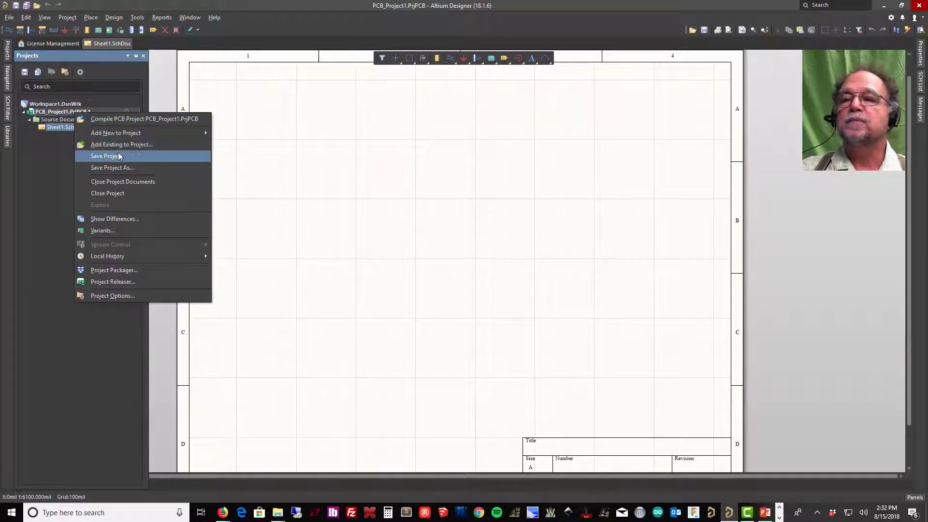
mouse_move(179, 134)
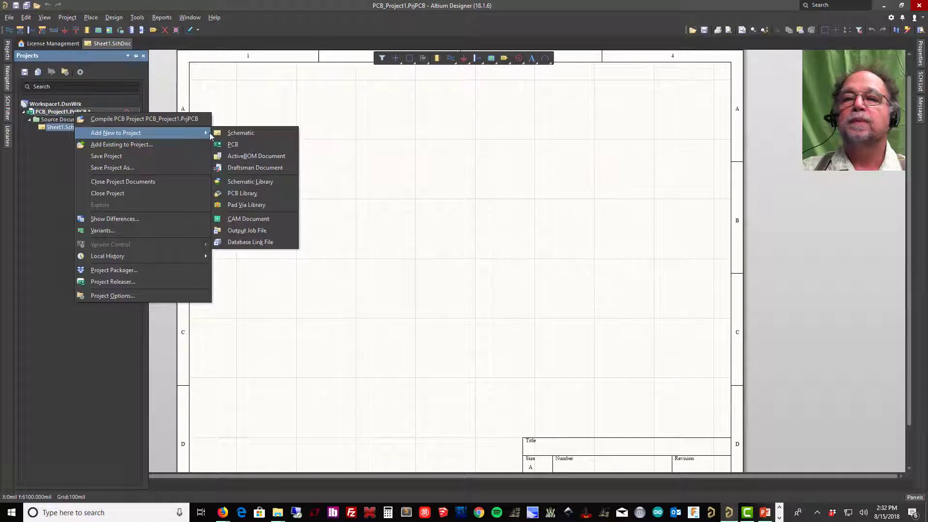
left_click(237, 144)
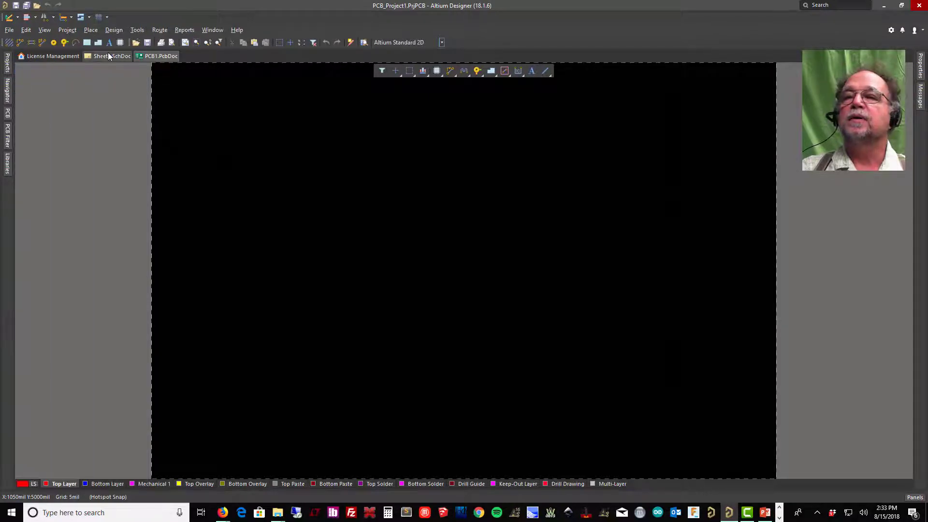
Find the document options for Sheet1.SchDoc by searching for "pref" and set its standard sheet size to Letter
left_click(108, 54)
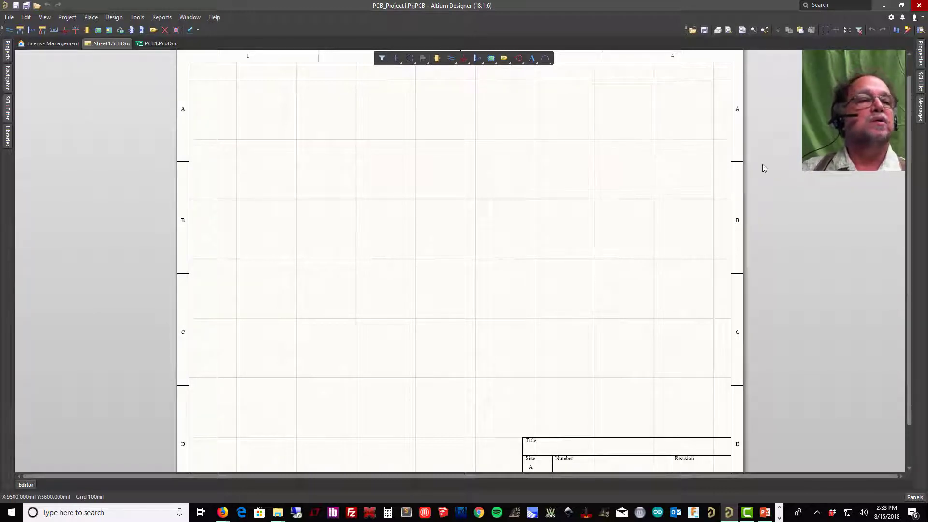
left_click(831, 6)
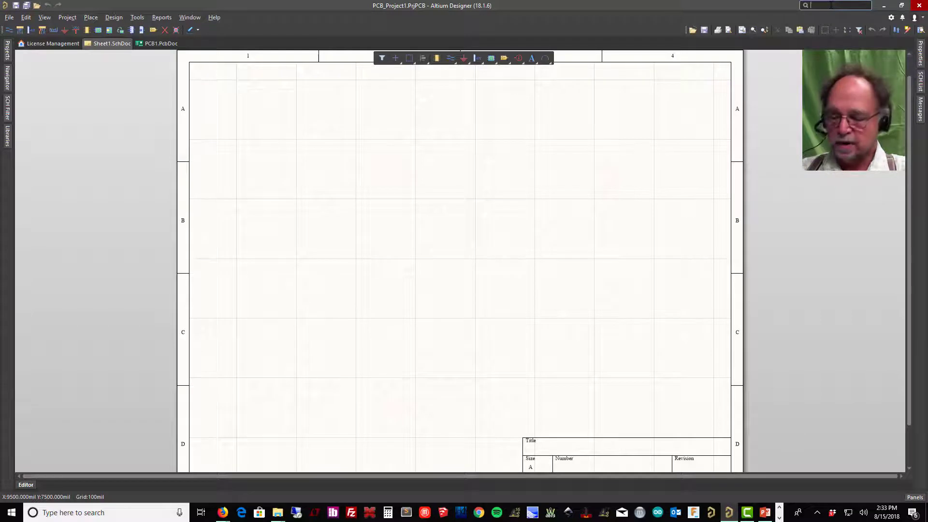
type("pref")
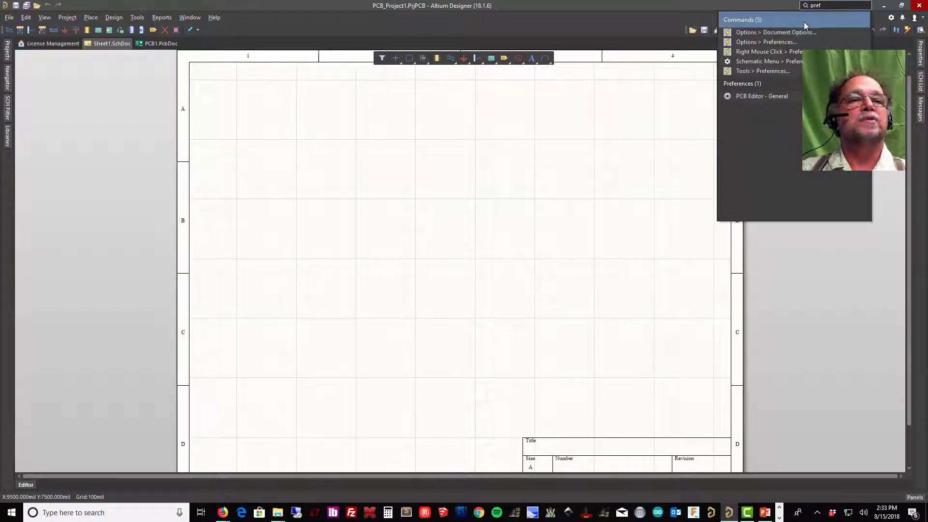
left_click(779, 31)
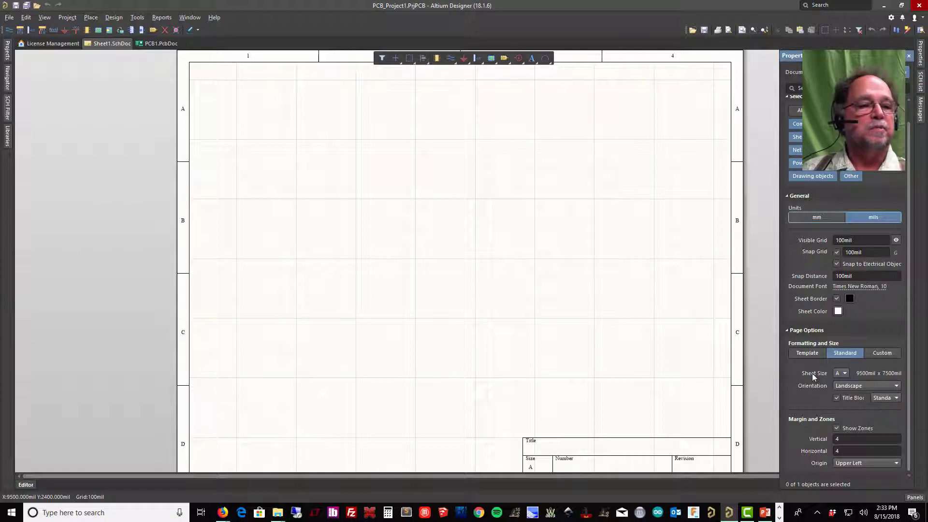
left_click(843, 373)
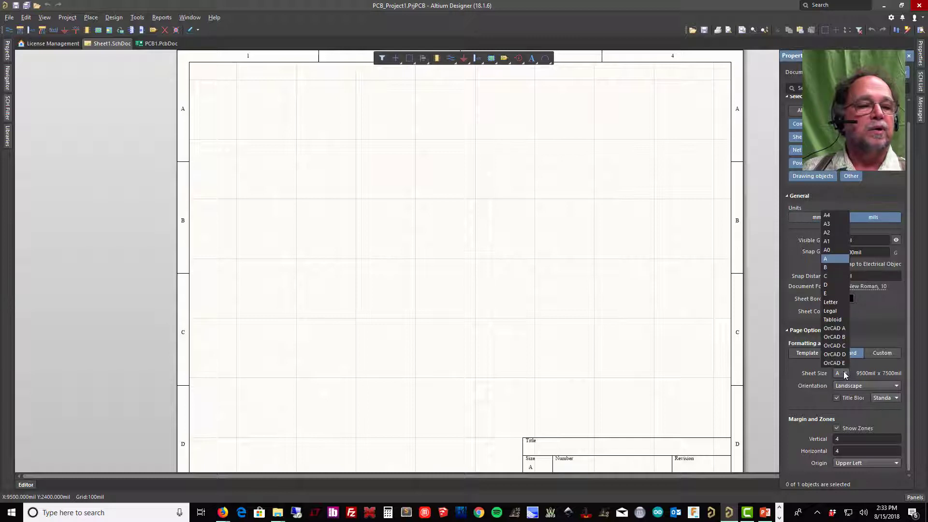
left_click(830, 303)
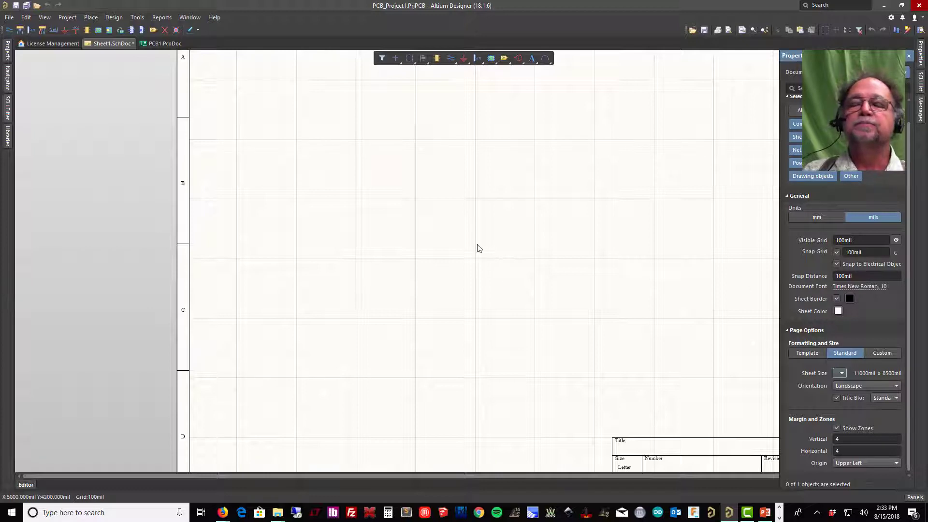
Start saving PCB_Project1 under a new name and browse to C:\Temp for PCB1.PcbDoc, with the folder contents sorted by name
left_click(8, 50)
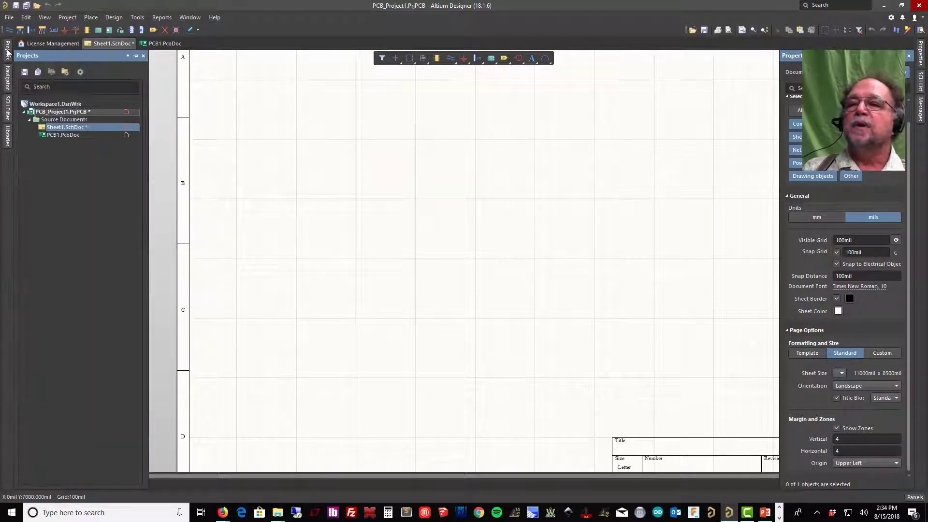
right_click(86, 112)
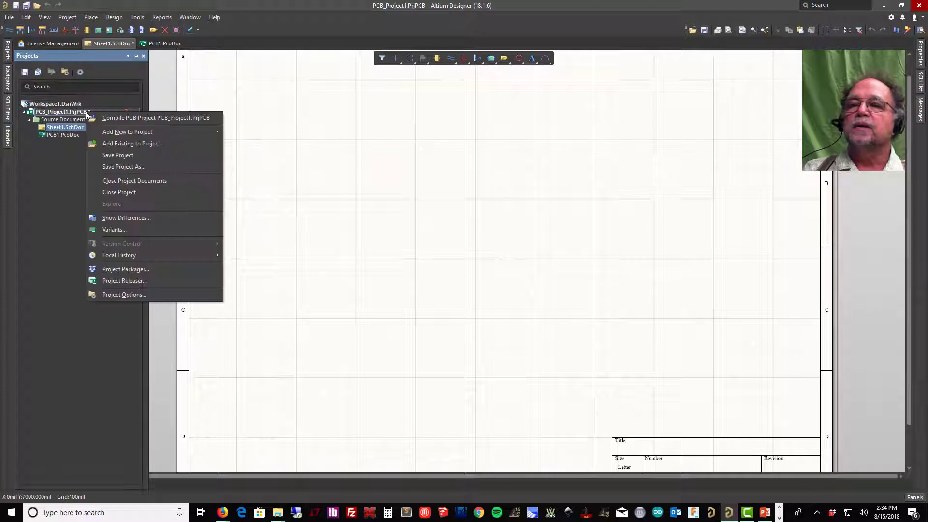
left_click(119, 165)
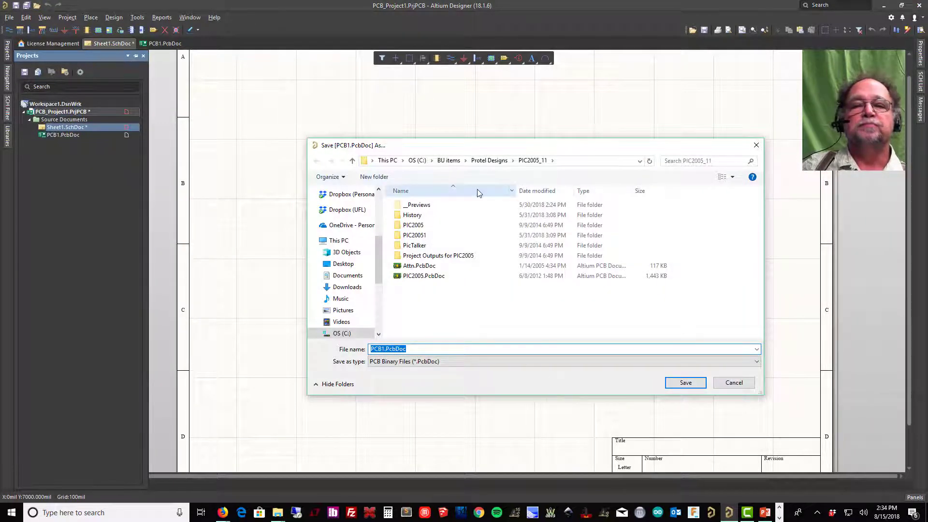
left_click(418, 162)
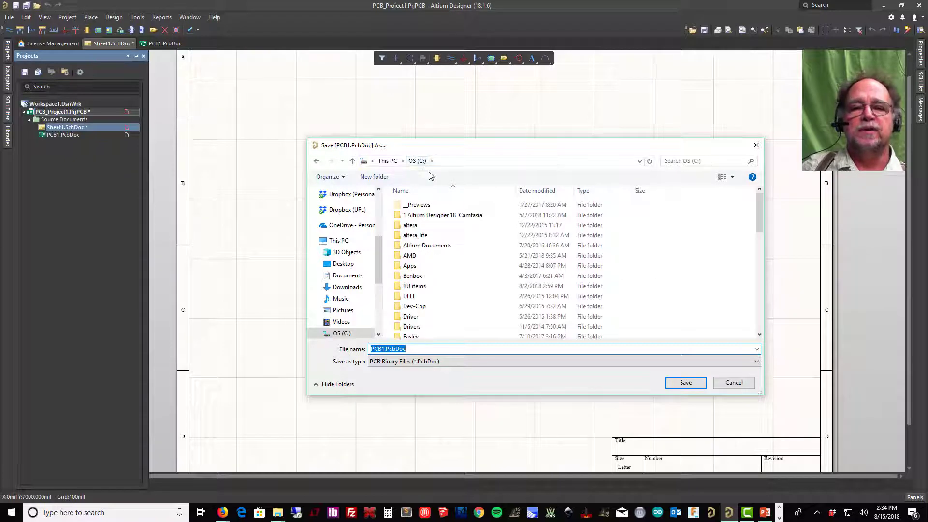
scroll(486, 278, "down", 4)
scroll(487, 286, "down", 8)
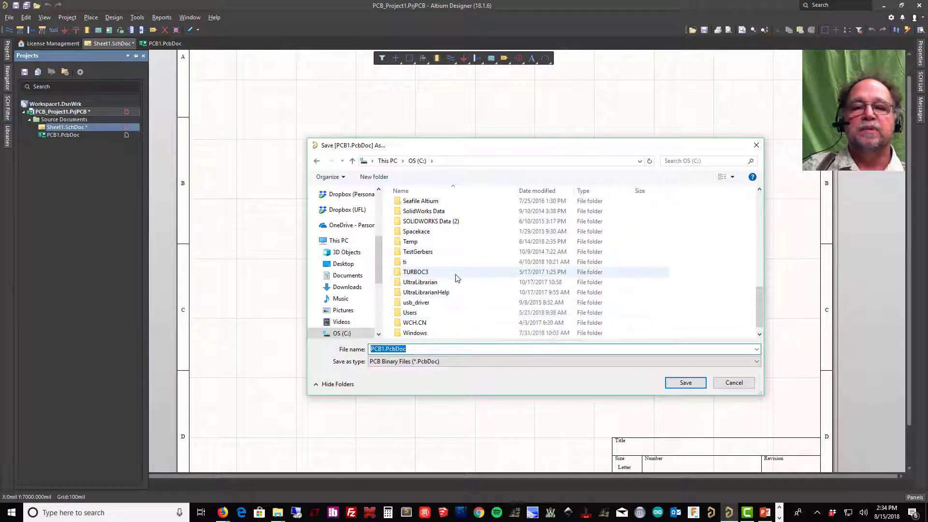
double_click(410, 242)
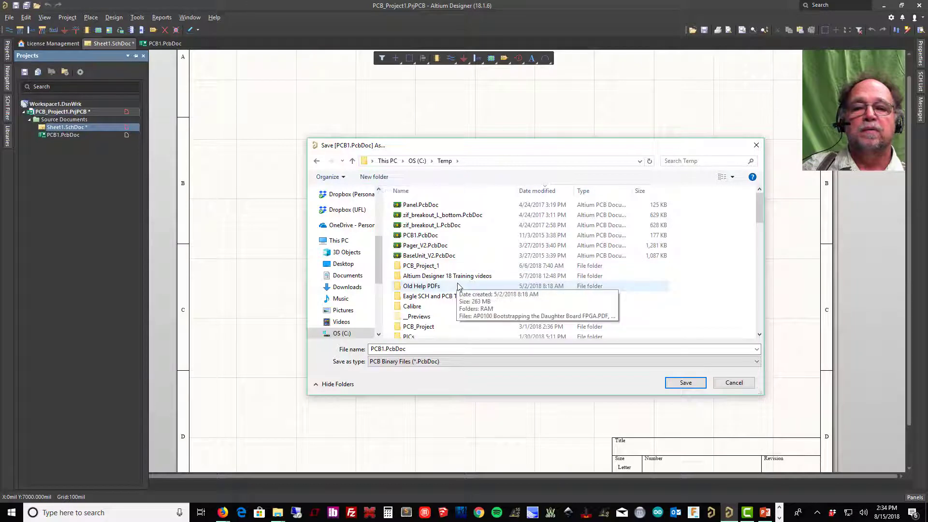
scroll(449, 285, "down", 2)
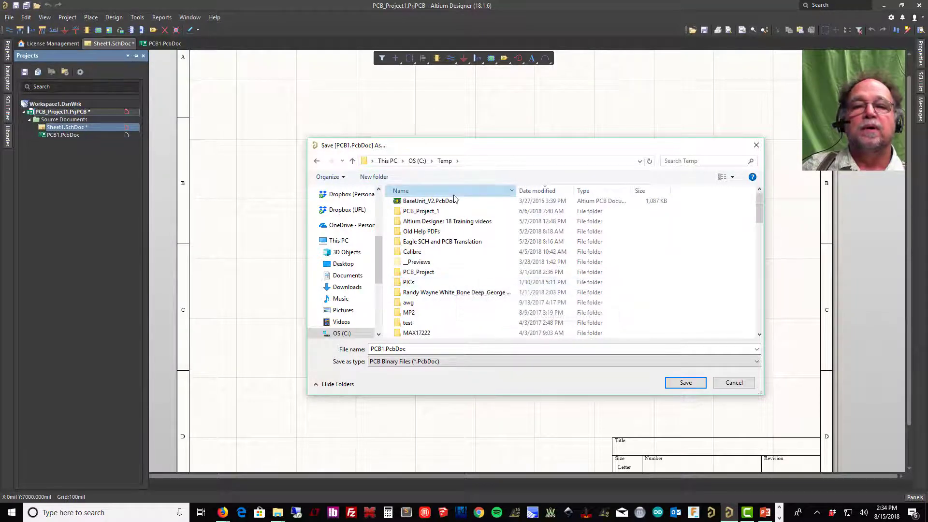
left_click(425, 190)
scroll(476, 269, "down", 8)
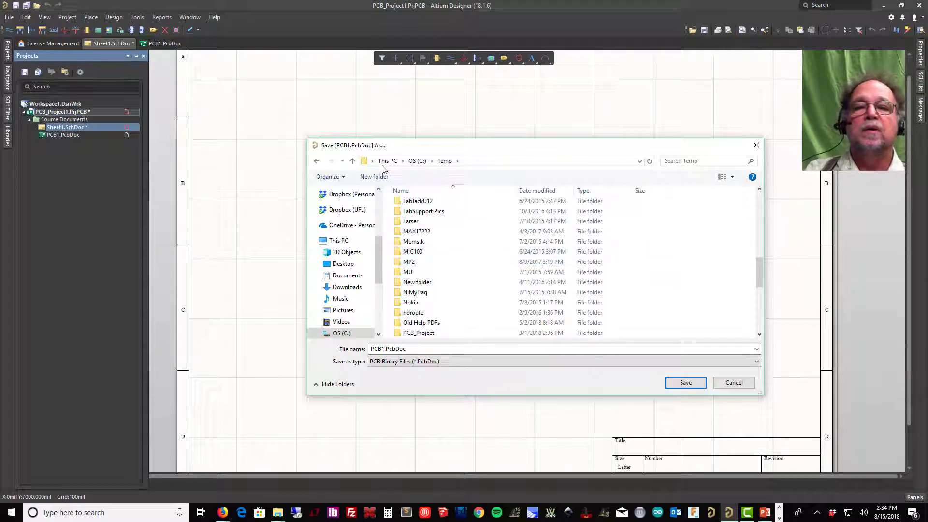
Create a new folder named Opamp inside C:\Temp
left_click(375, 176)
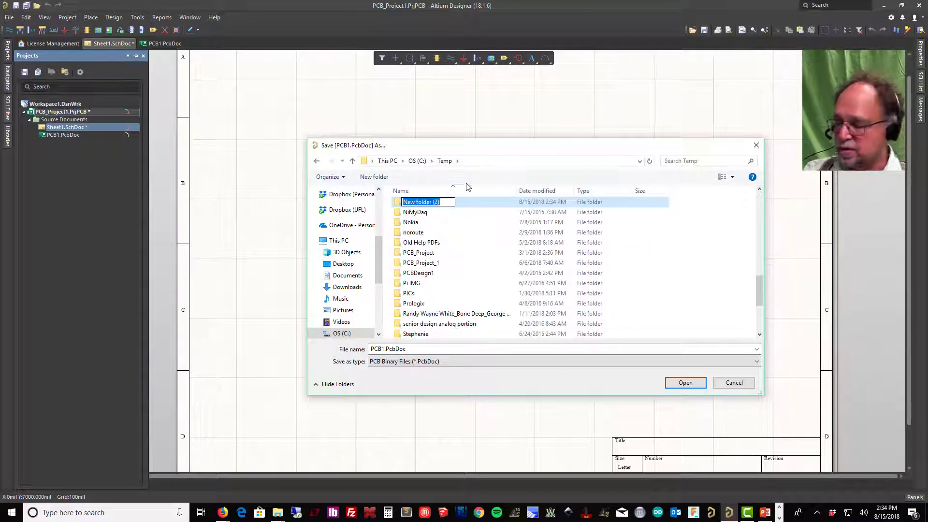
type("O")
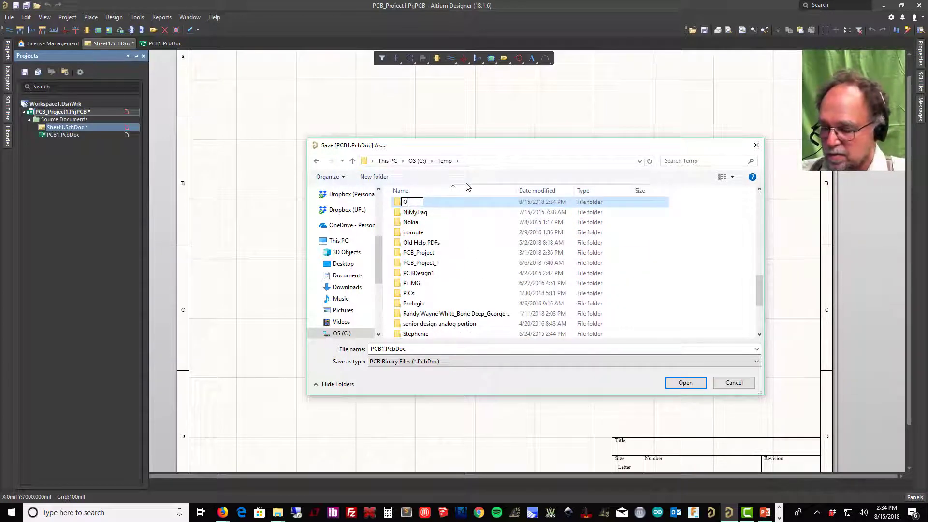
type("pamp")
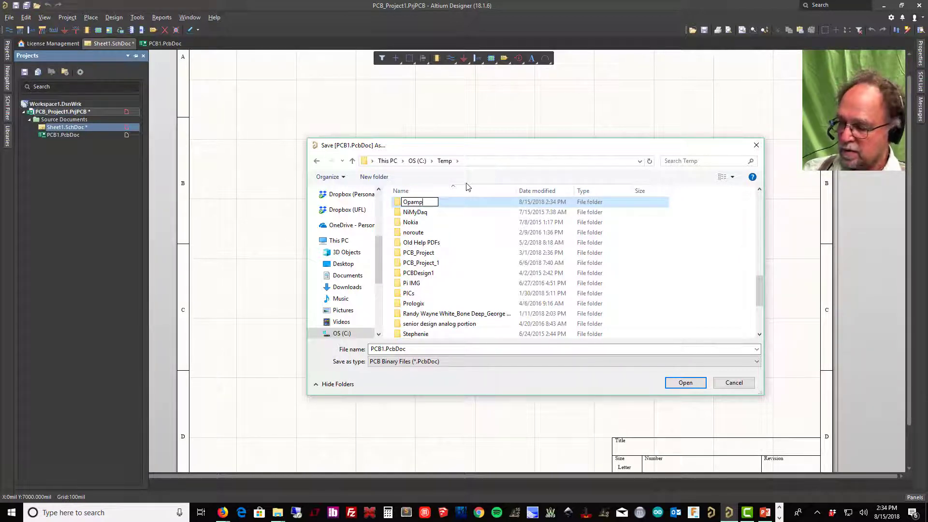
key("ctrl+a")
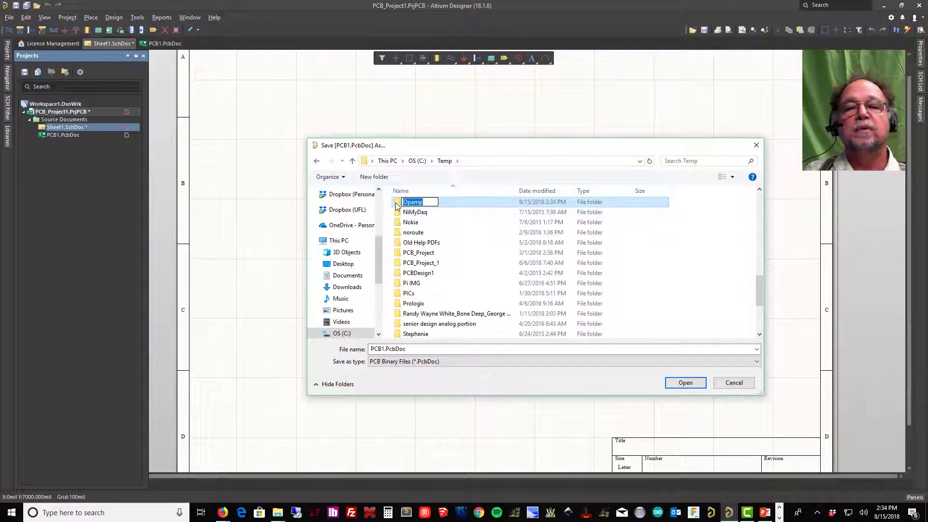
key("Return")
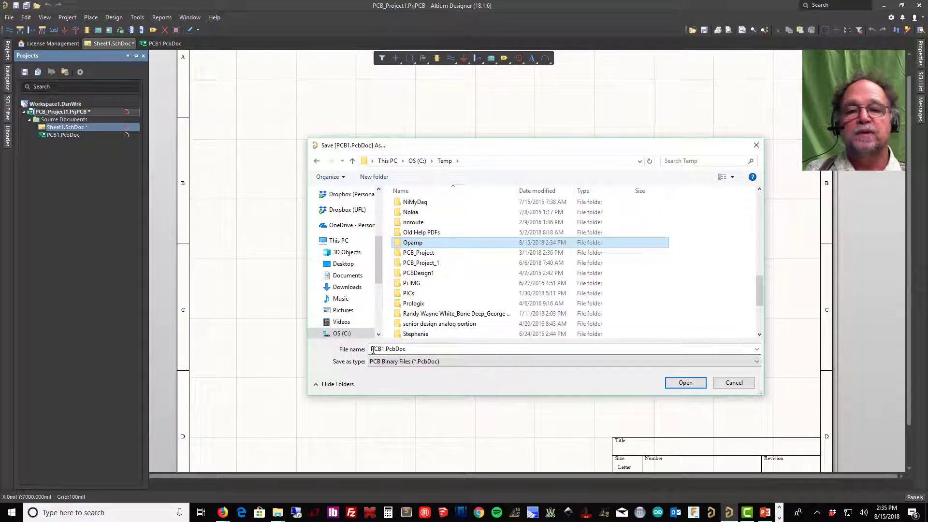
Save the PCB document as Opamp.PcbDoc inside the new Opamp folder
double_click(401, 243)
left_click(387, 348)
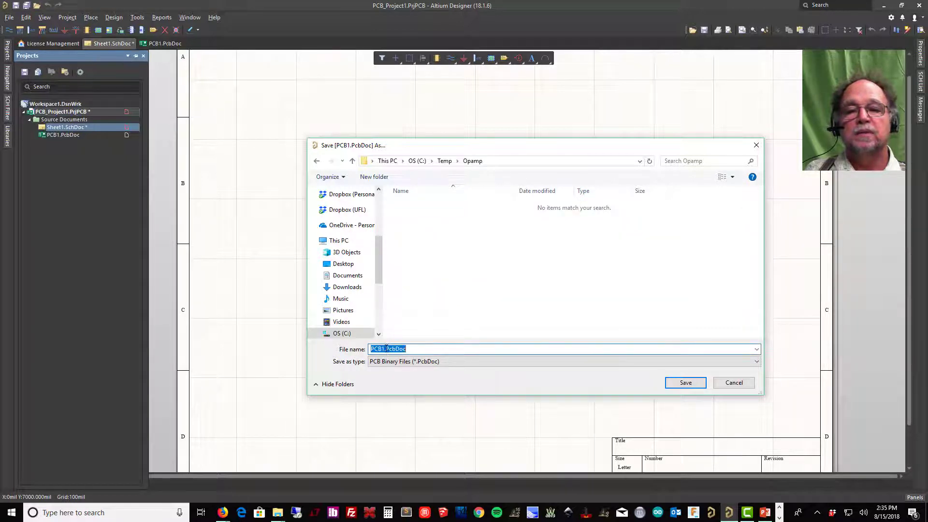
left_click(386, 349)
left_click_drag(386, 349, 371, 349)
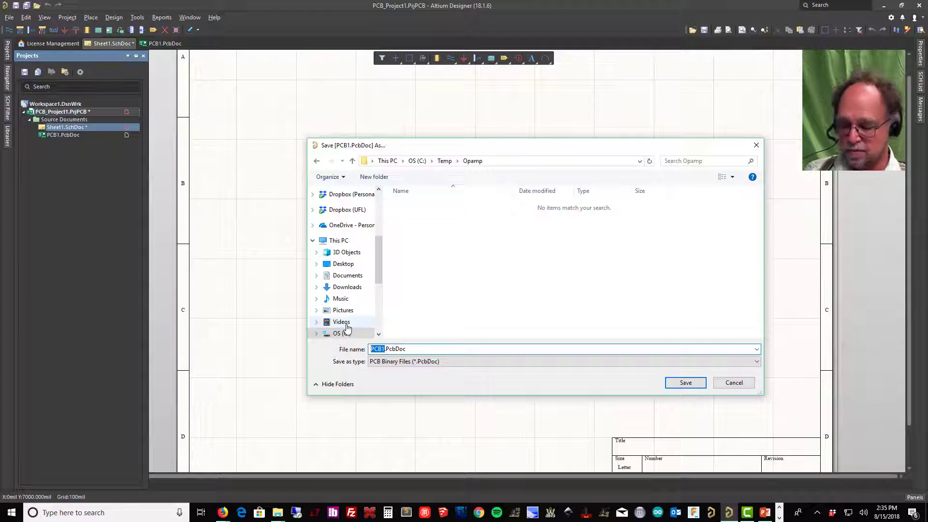
type("Opamp")
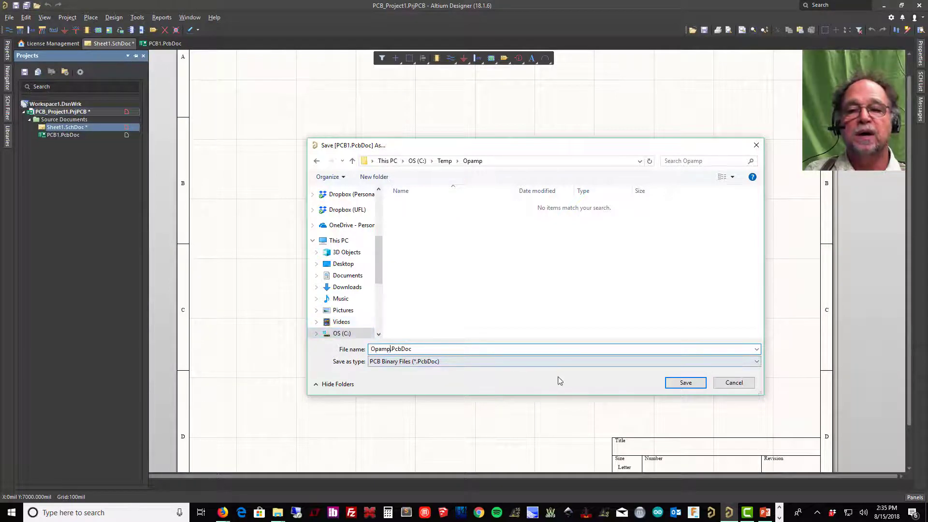
left_click(681, 383)
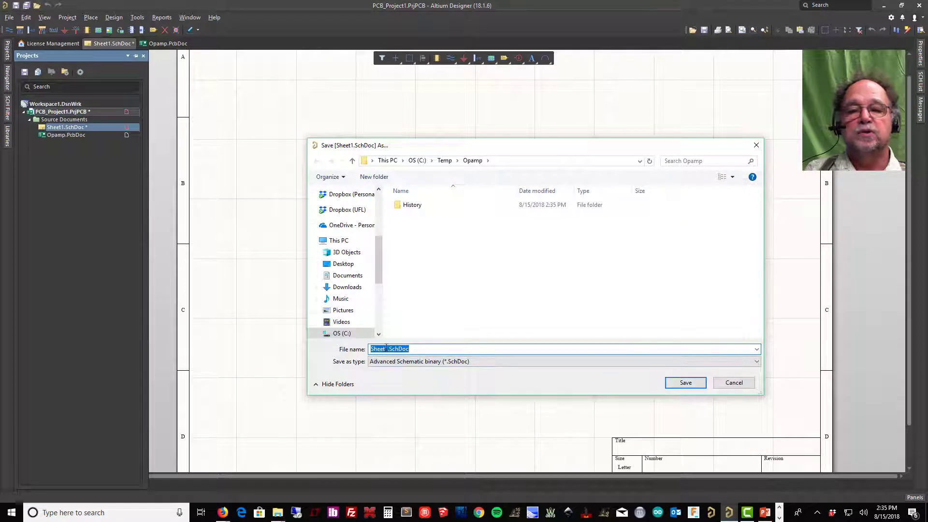
Save the schematic document Sheet1.SchDoc as Opamp.SchDoc in the Opamp folder
left_click(385, 349)
left_click_drag(386, 349, 341, 348)
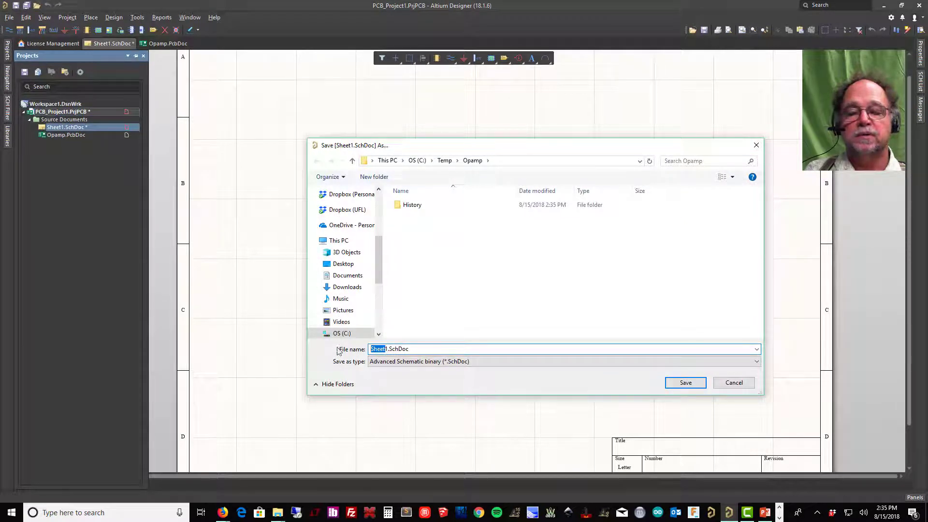
key("Delete")
key("Delete")
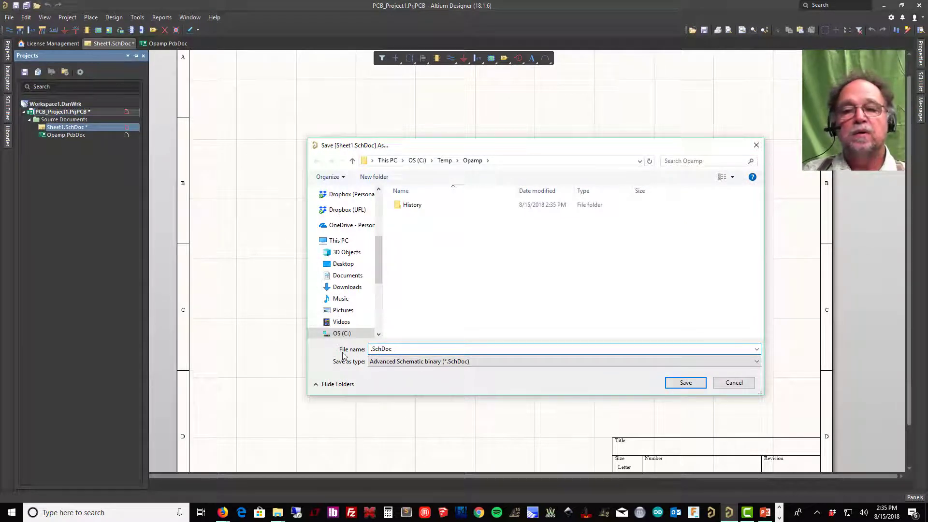
type("Opamp")
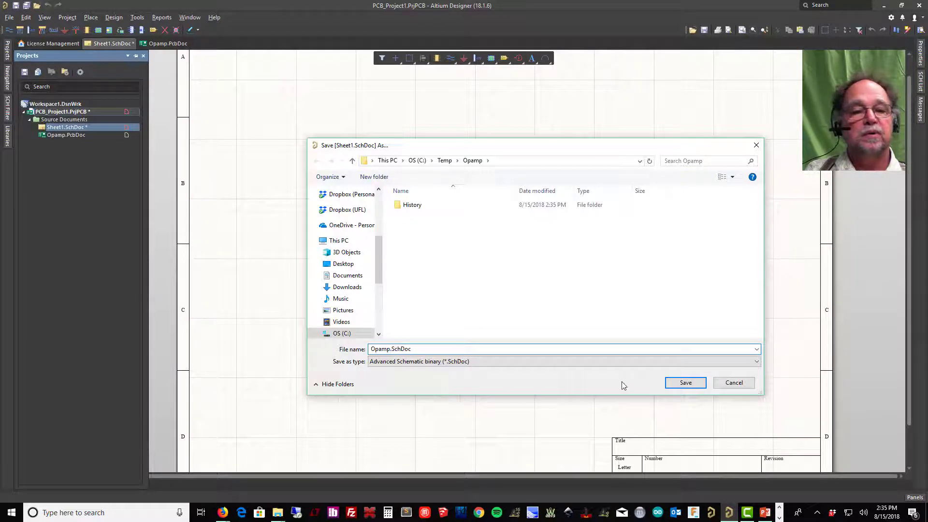
left_click(685, 383)
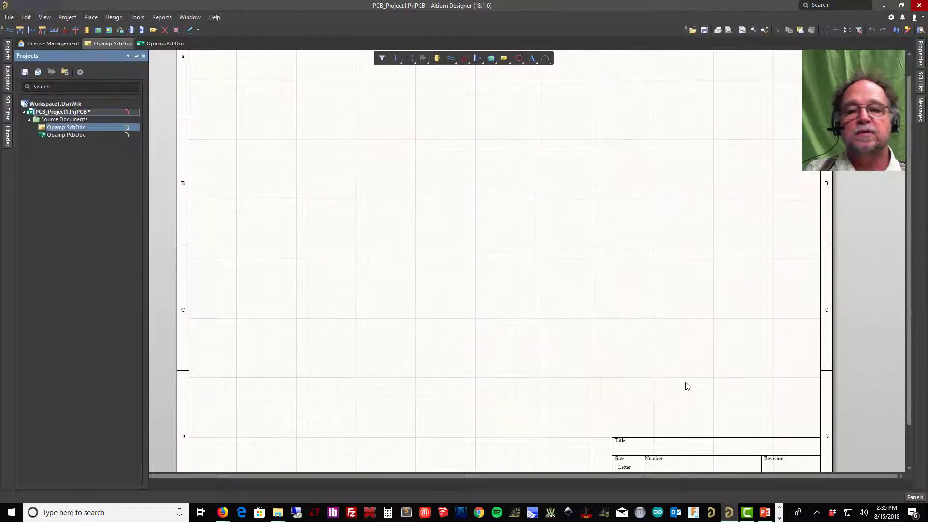
Save the project PCB_Project1 as Opamp.PrjPCB in the Opamp folder
left_click(384, 349)
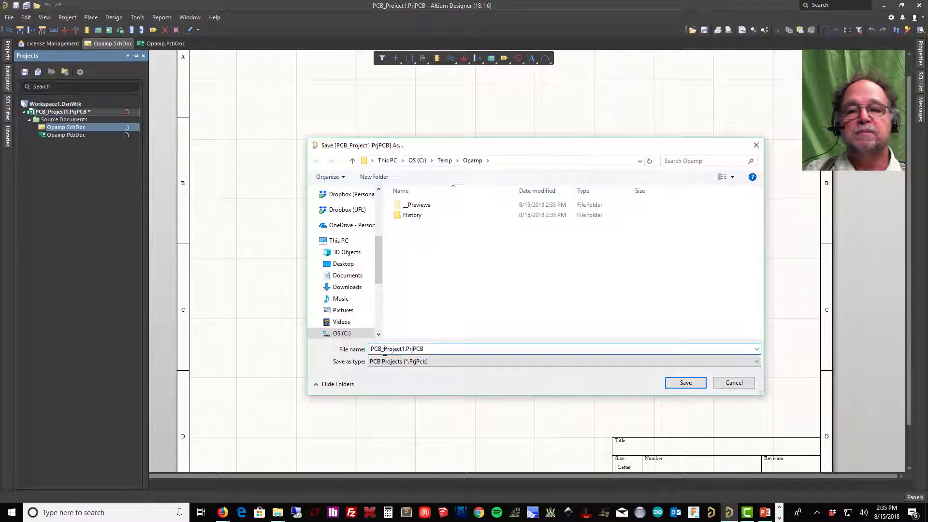
left_click_drag(405, 349, 298, 337)
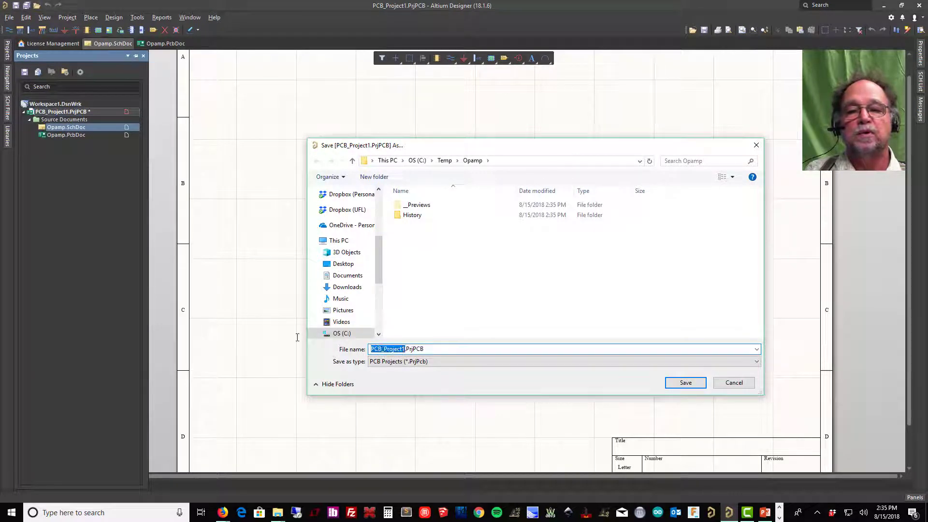
type("Opamp")
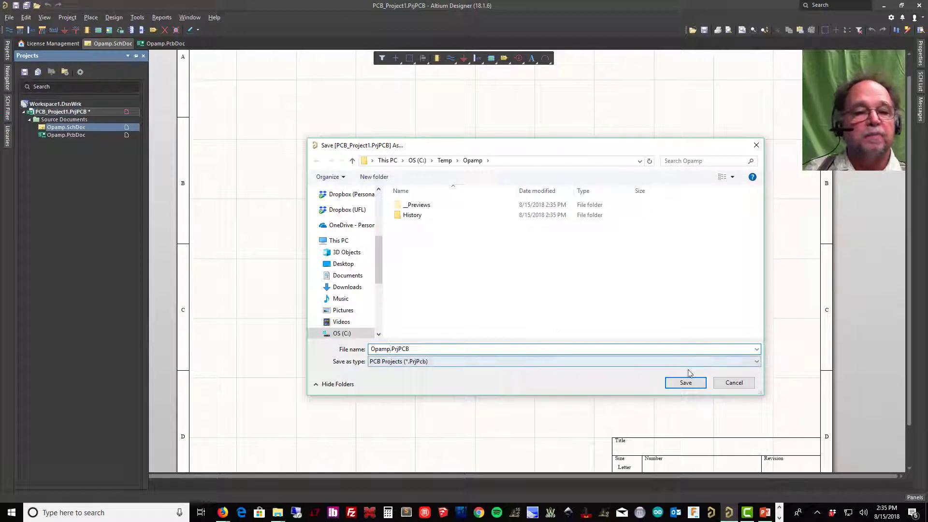
left_click(681, 384)
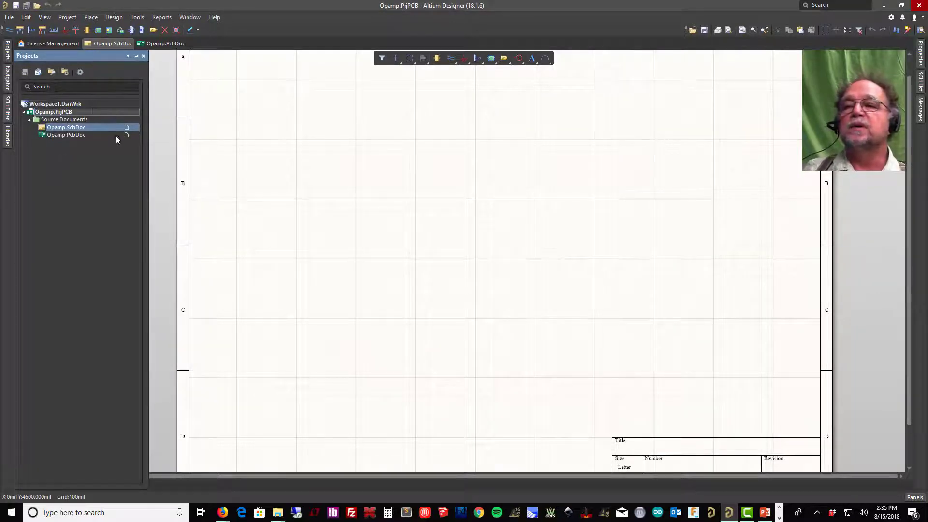
left_click(66, 136)
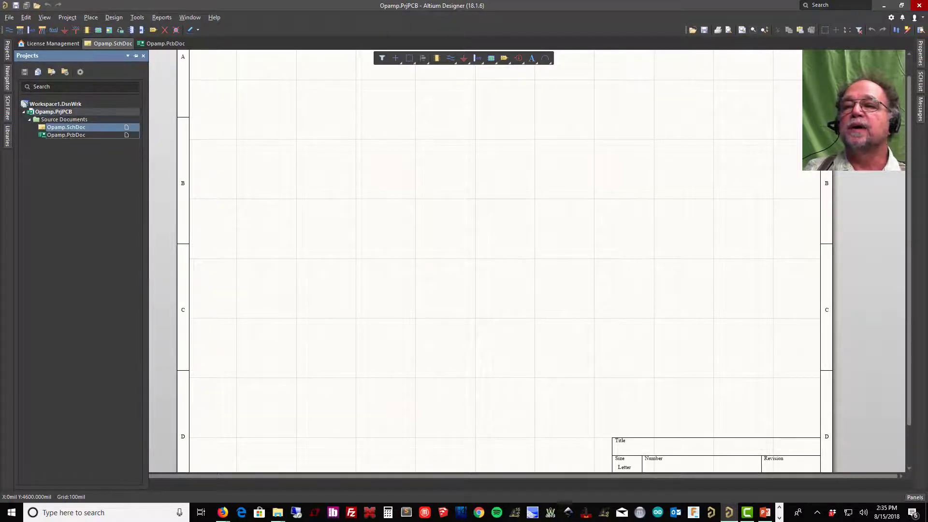
left_click(65, 139)
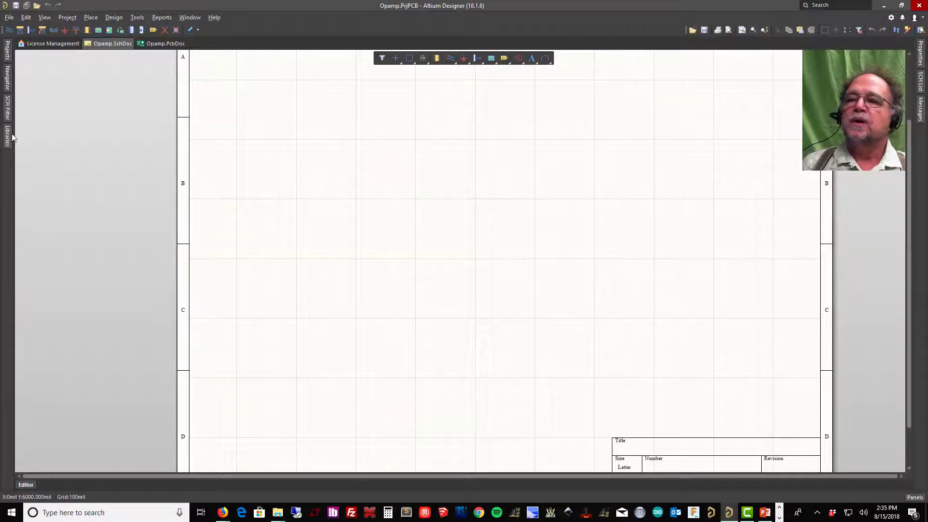
Switch the component library to Miscellaneous Devices.IntLib and select the Op Amp component
mouse_move(9, 144)
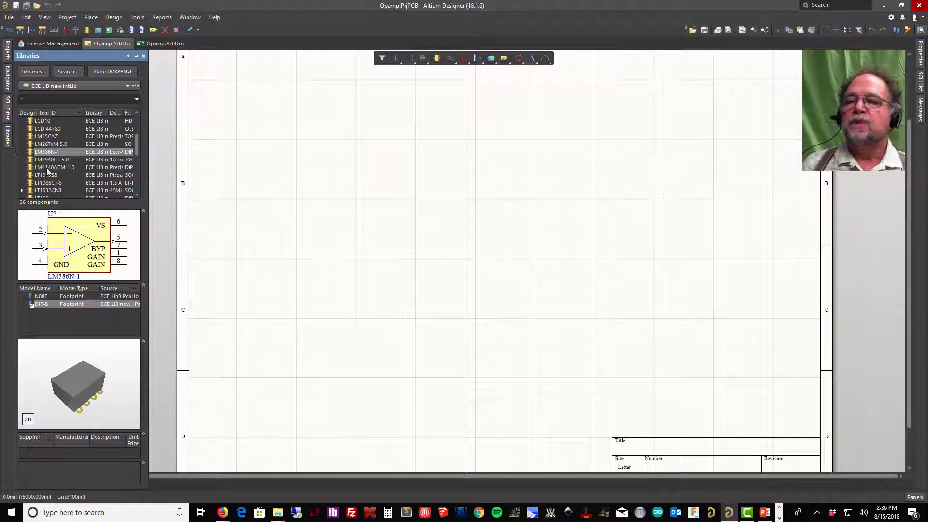
left_click(127, 86)
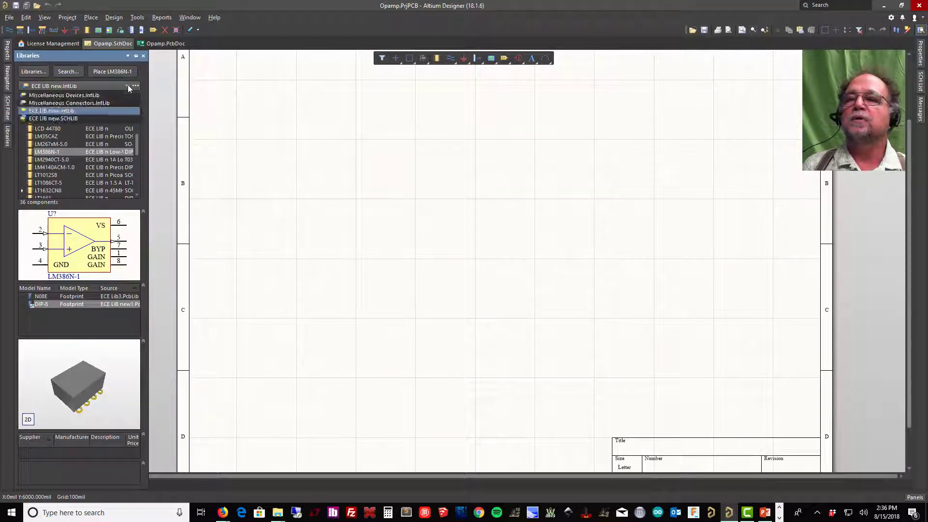
left_click(98, 96)
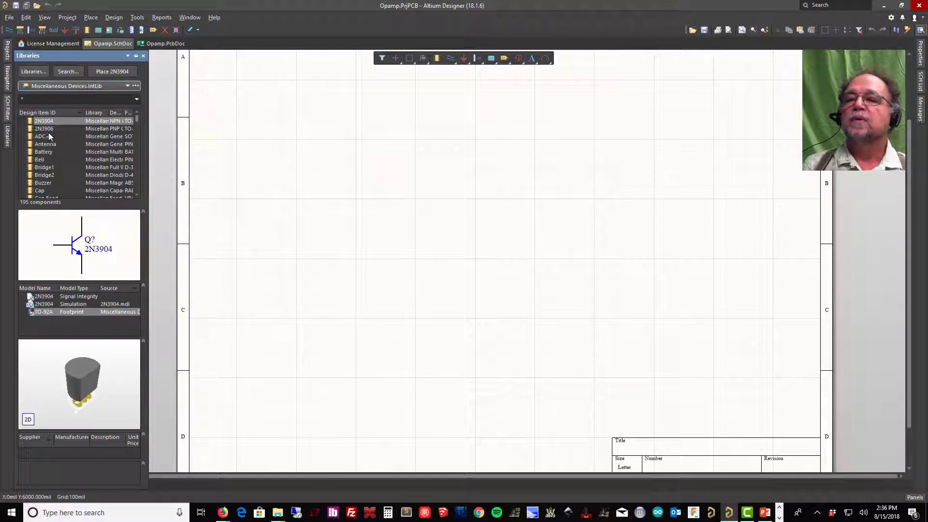
left_click(58, 112)
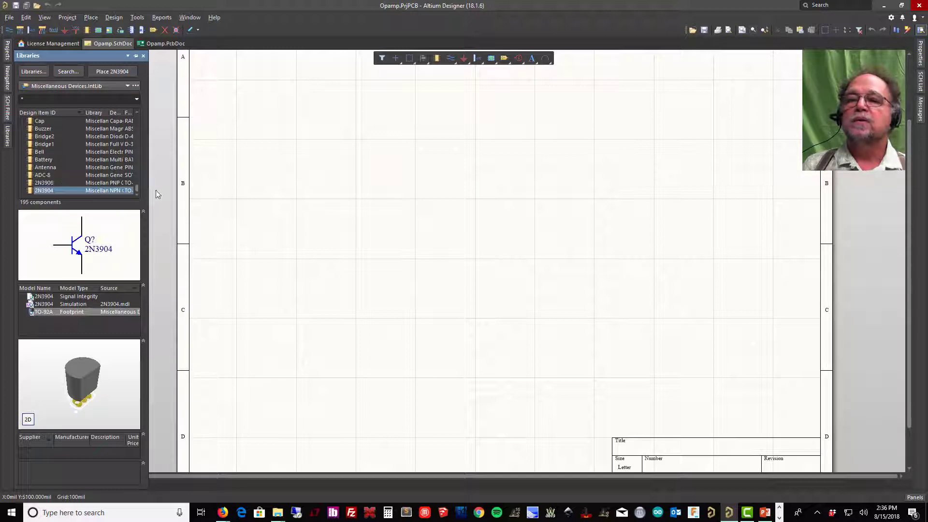
scroll(72, 111, "up", 10)
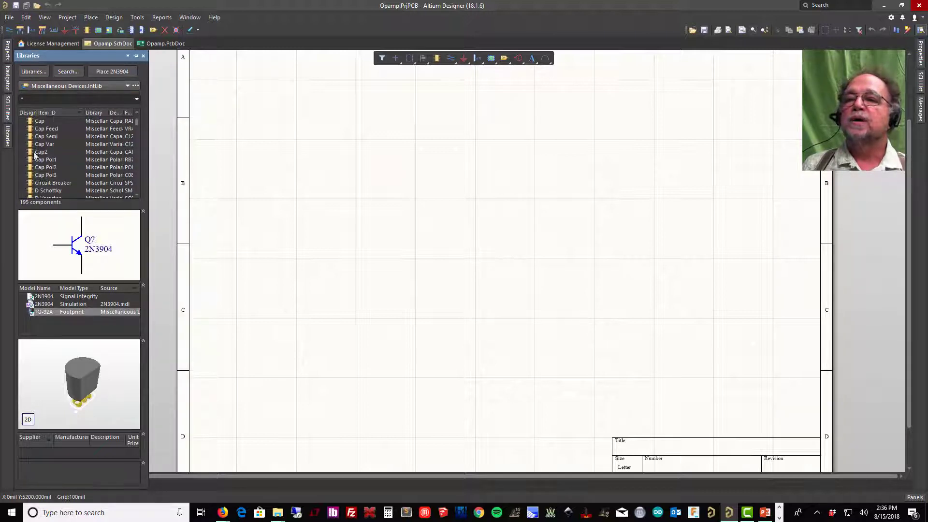
scroll(38, 164, "down", 10)
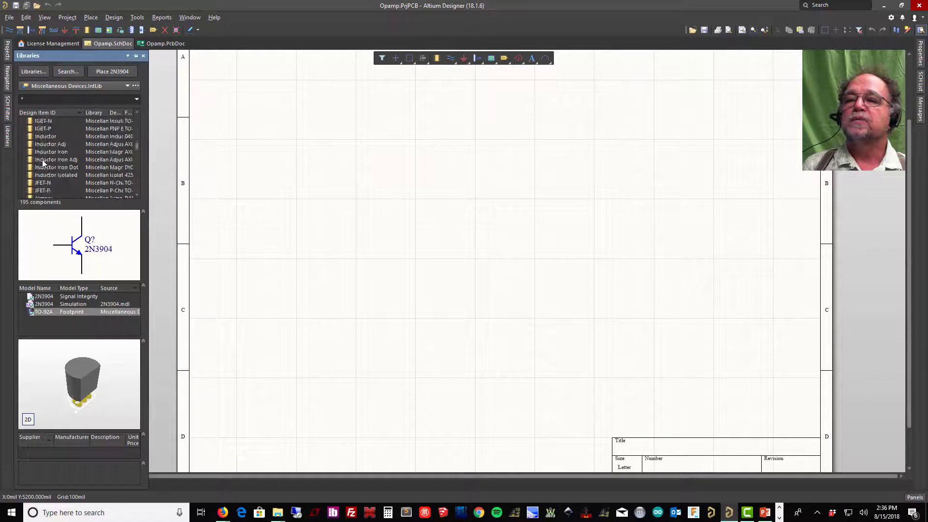
scroll(42, 160, "down", 5)
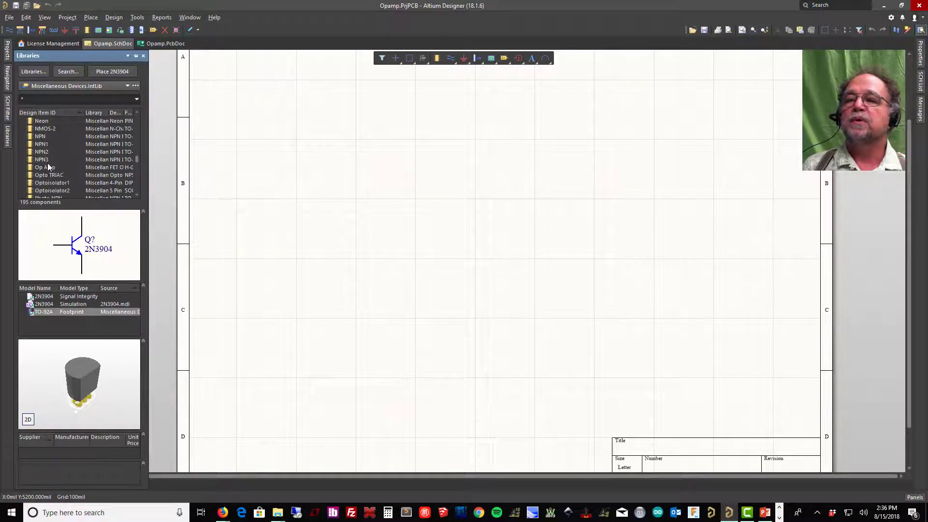
scroll(69, 186, "down", 1)
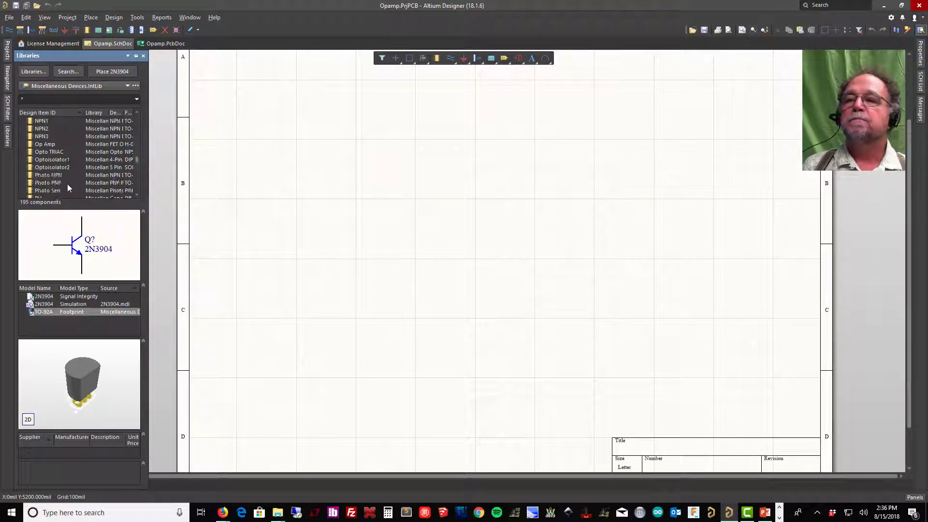
left_click(46, 145)
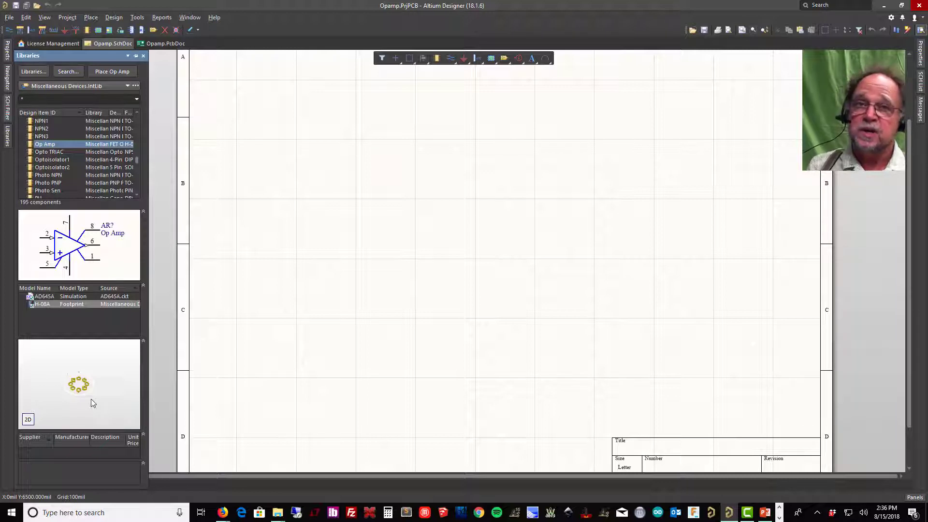
Place the Op Amp near the middle of the schematic sheet, turning it through a full rotation before putting it down
left_click(104, 71)
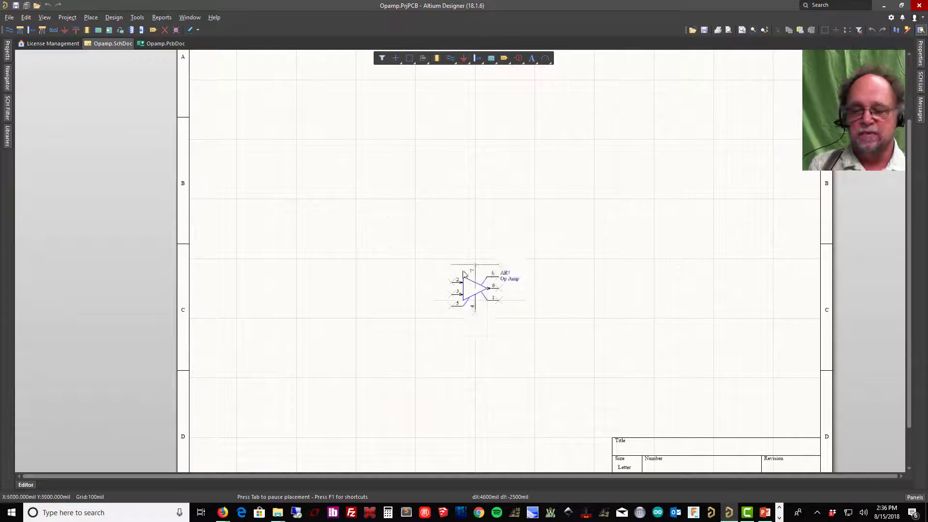
key("space")
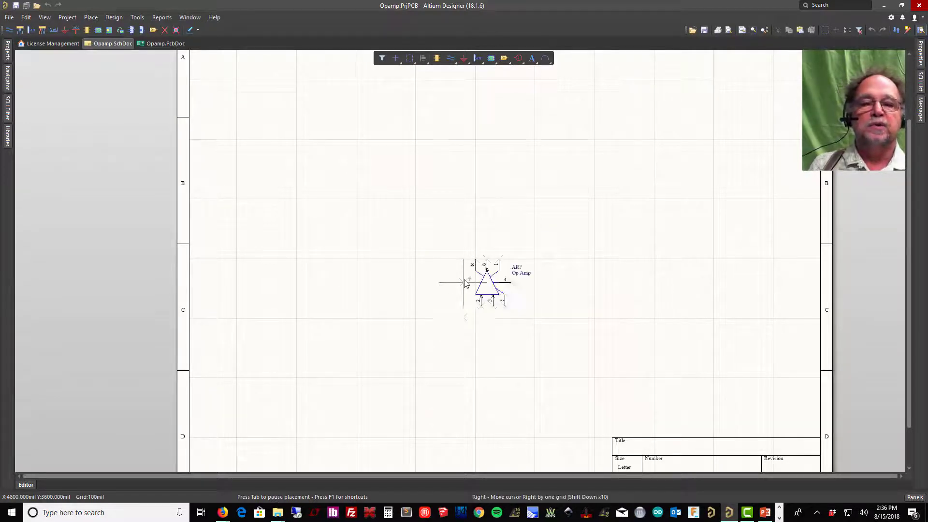
key("space")
key("space")
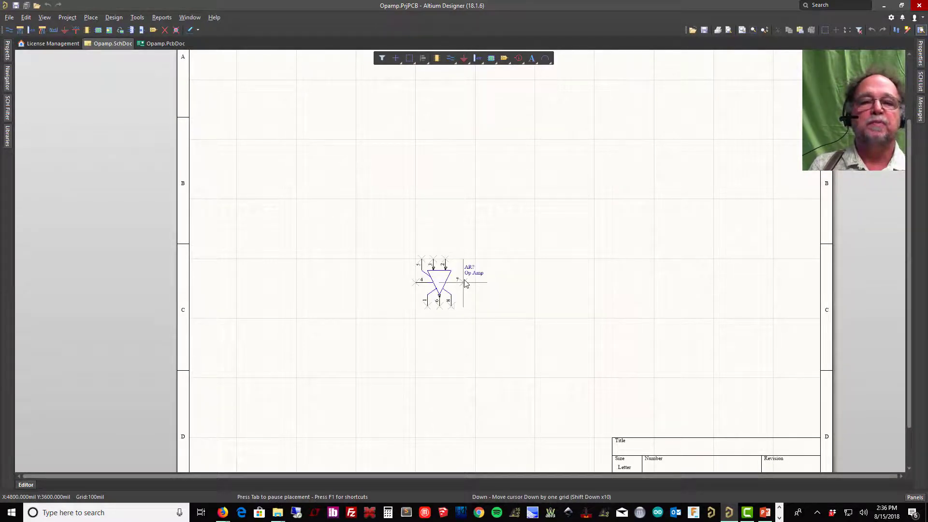
key("space")
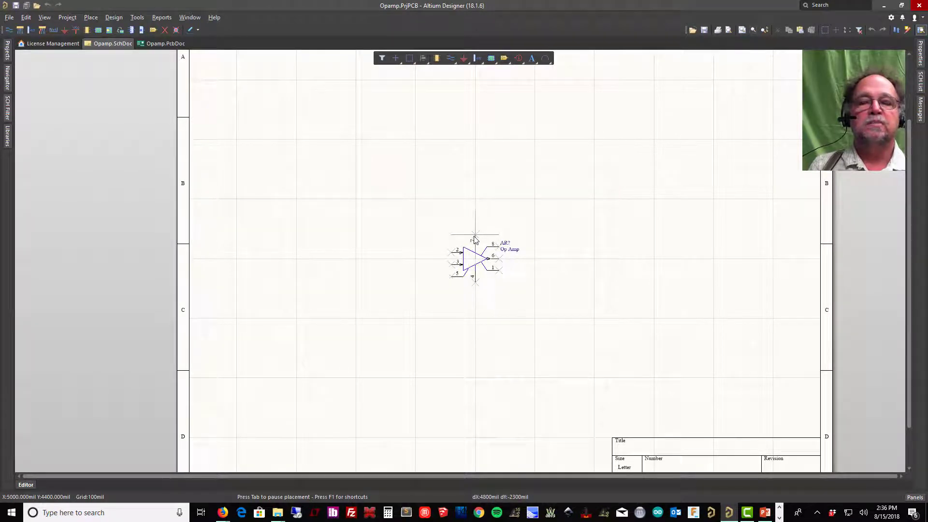
key("Escape")
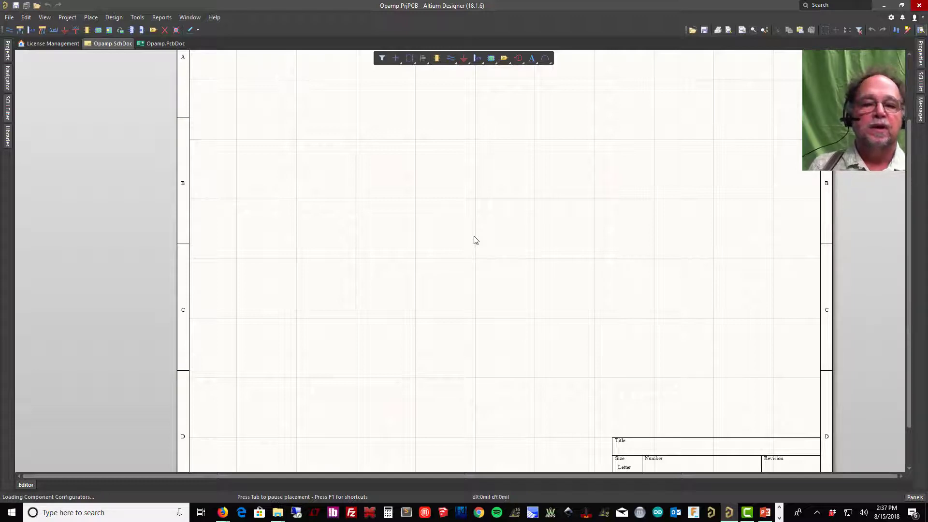
left_click(499, 266)
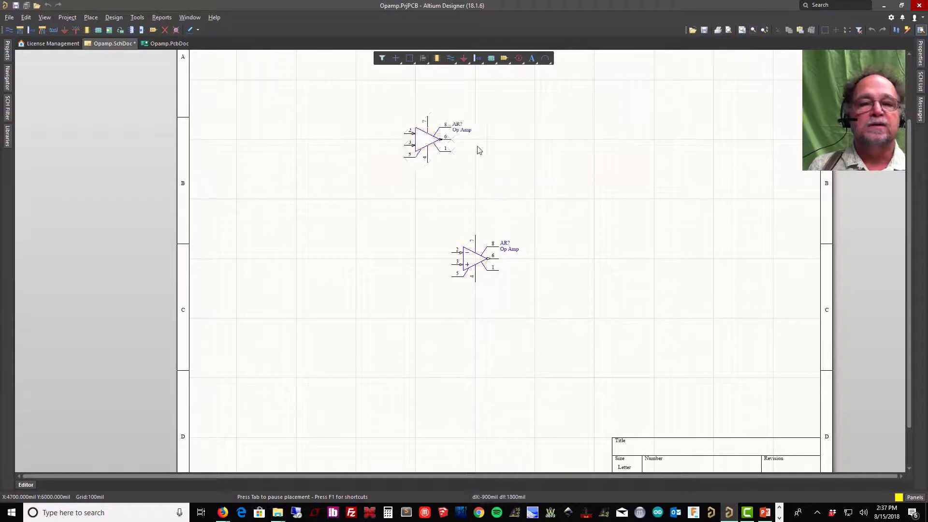
End the Op Amp placement without adding a second copy and clear the selection
key("End")
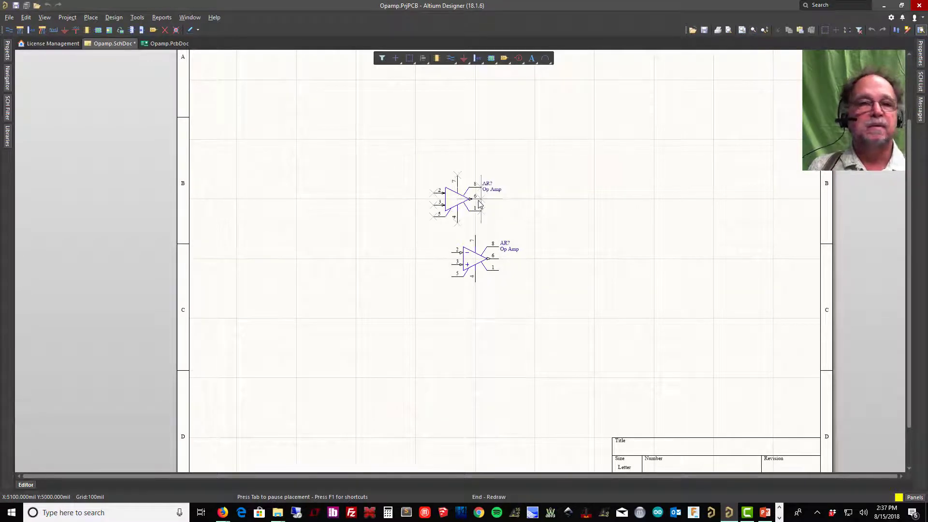
key("Home")
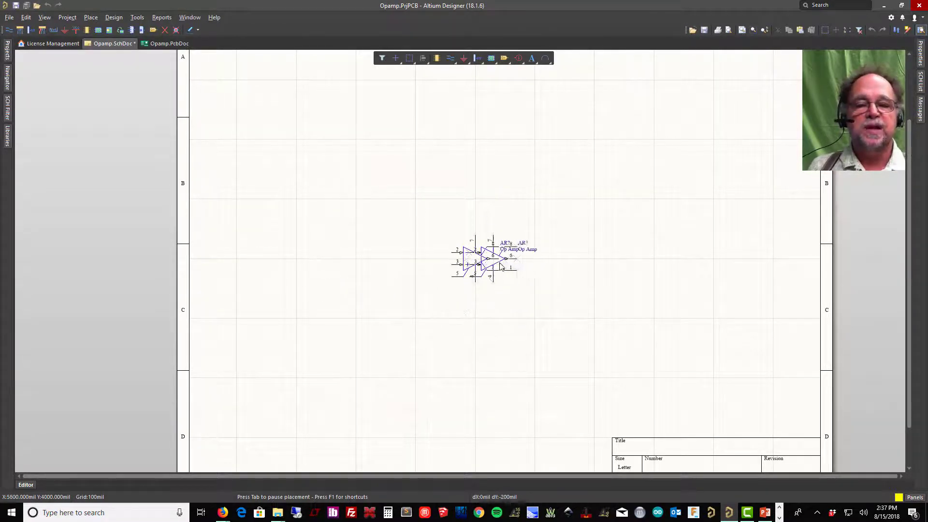
key("Up")
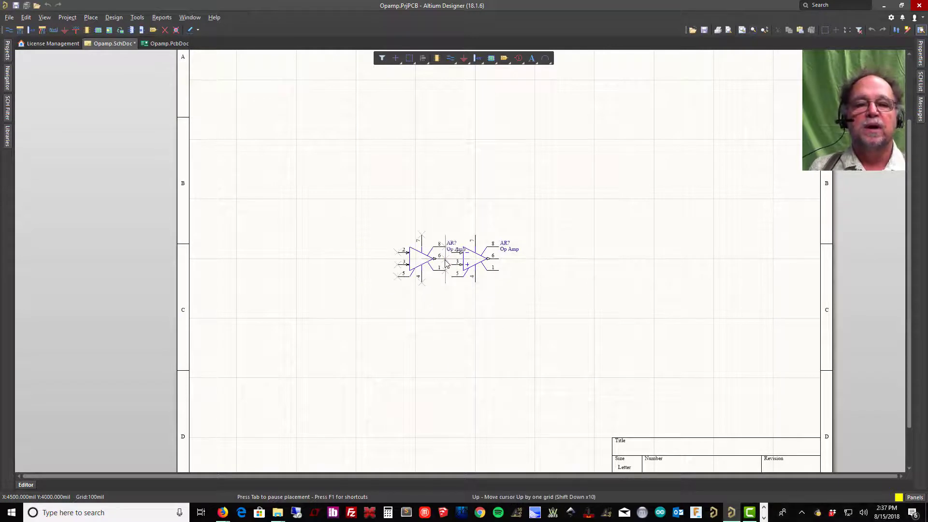
key("Down")
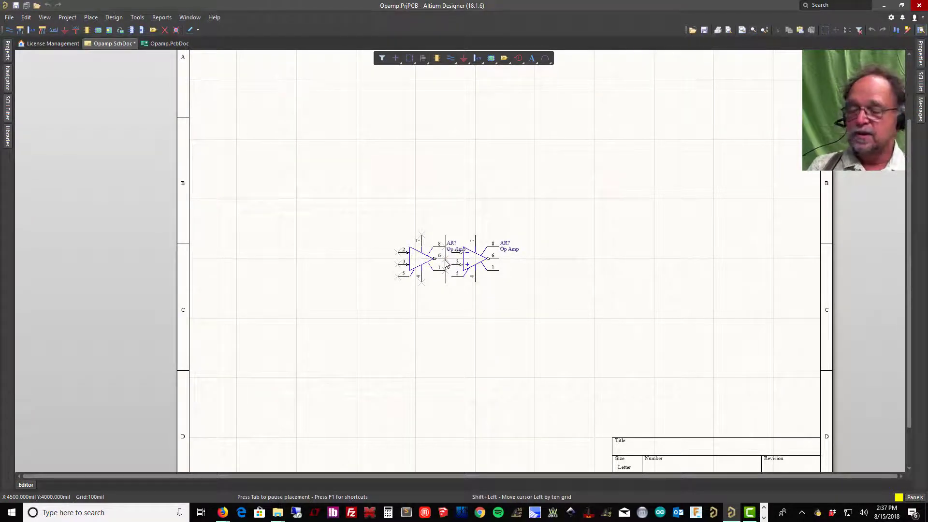
key("shift+Right")
key("Escape")
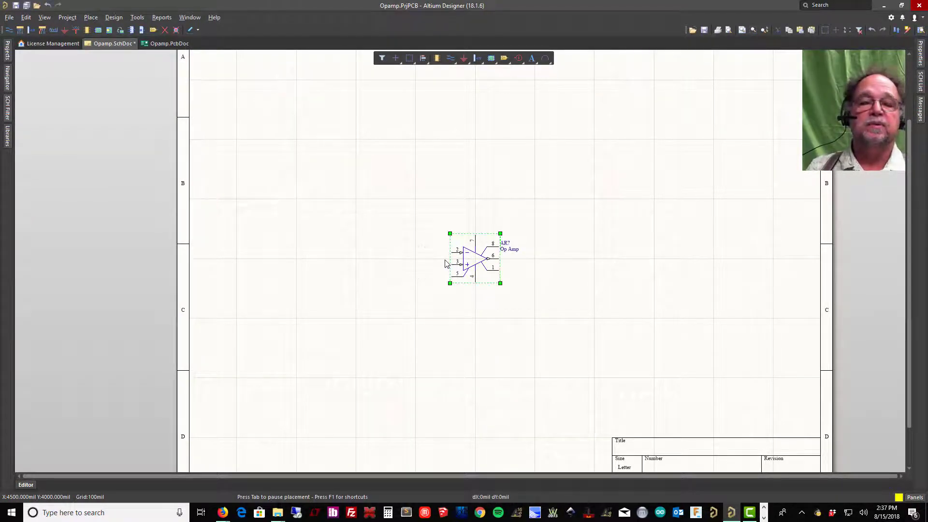
left_click(427, 169)
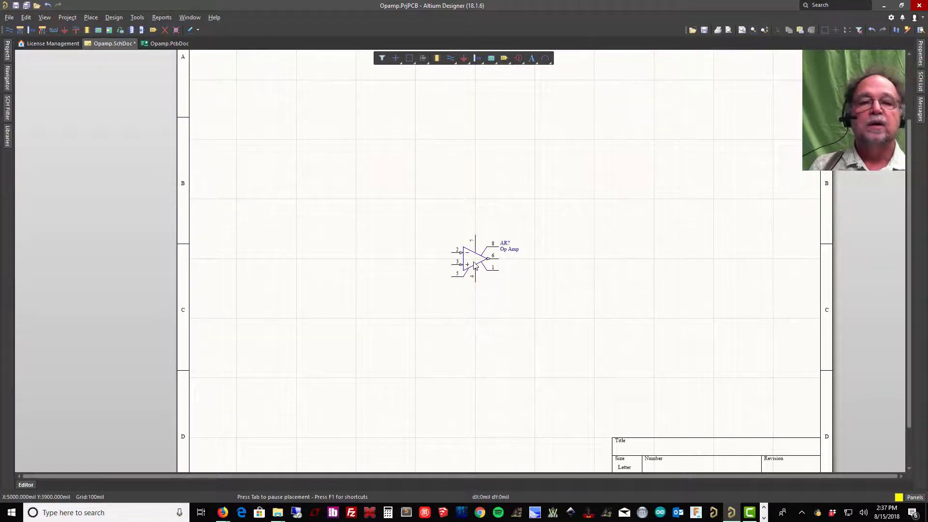
Examine the Op Amp symbol up close and within the whole sheet, framing it by area and fitting all objects
scroll(475, 266, "up", 8, "ctrl")
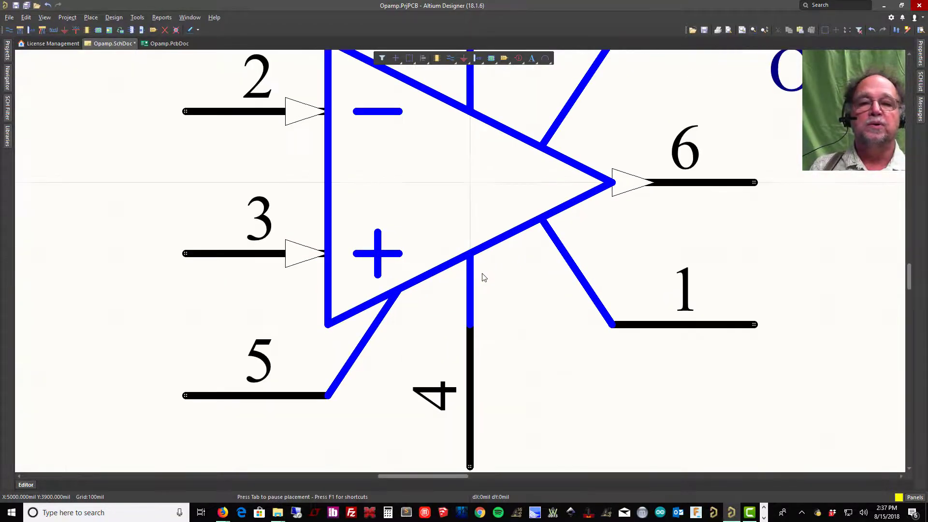
scroll(484, 277, "down", 6, "ctrl")
scroll(490, 278, "up", 4, "ctrl")
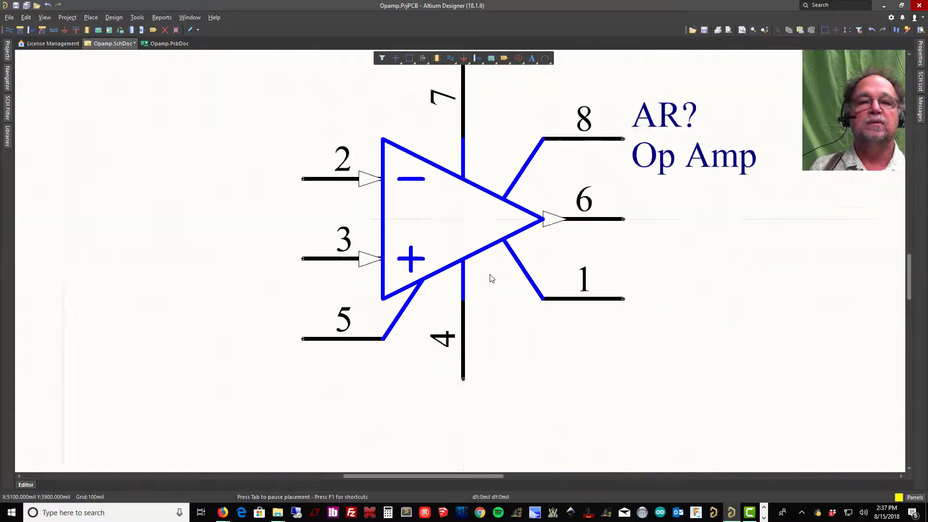
scroll(491, 279, "down", 5, "ctrl")
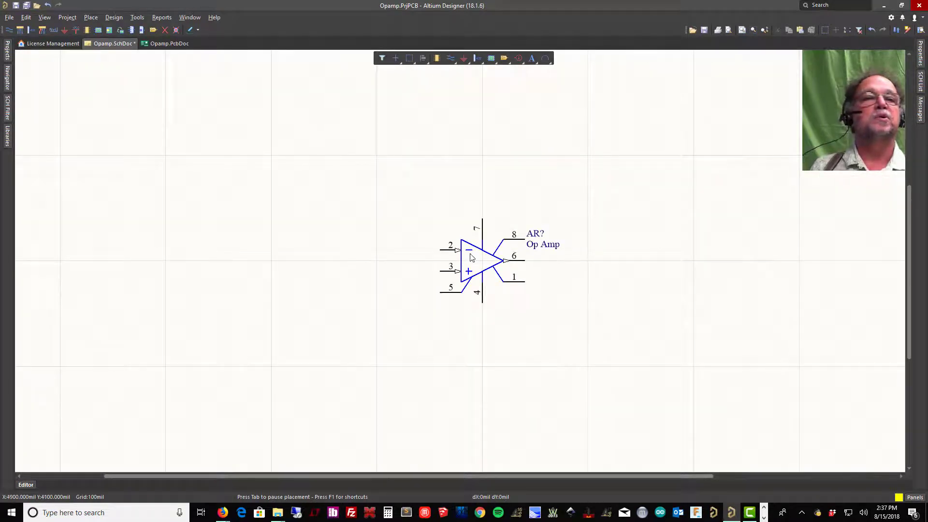
scroll(488, 275, "down", 5, "ctrl")
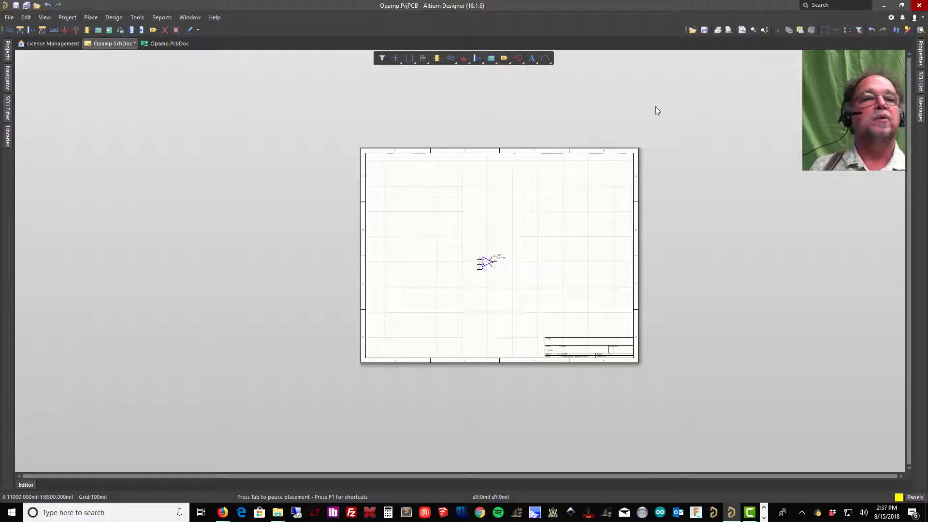
left_click(752, 31)
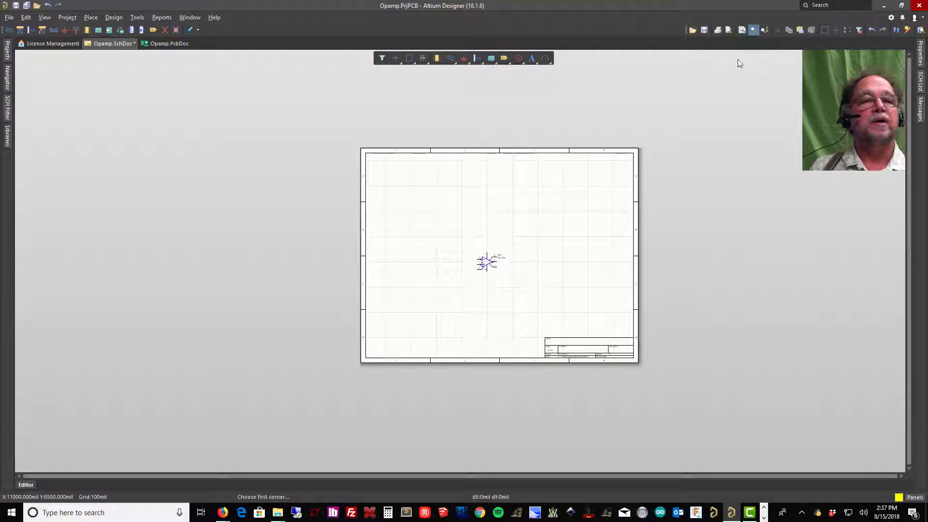
left_click(461, 238)
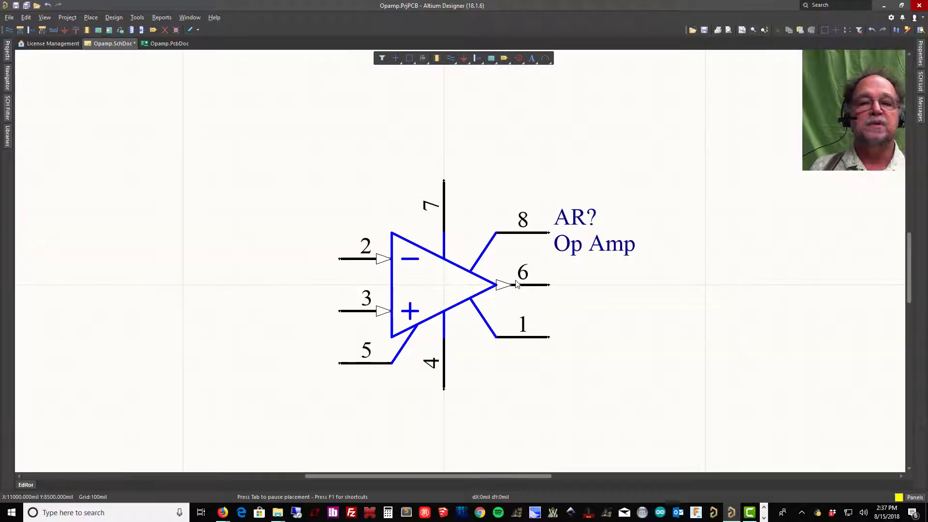
left_click(513, 282)
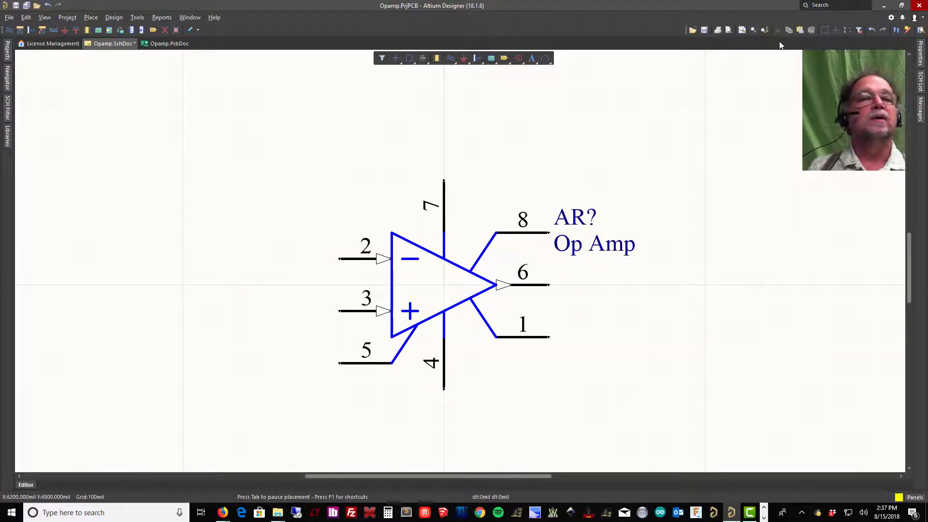
left_click(741, 30)
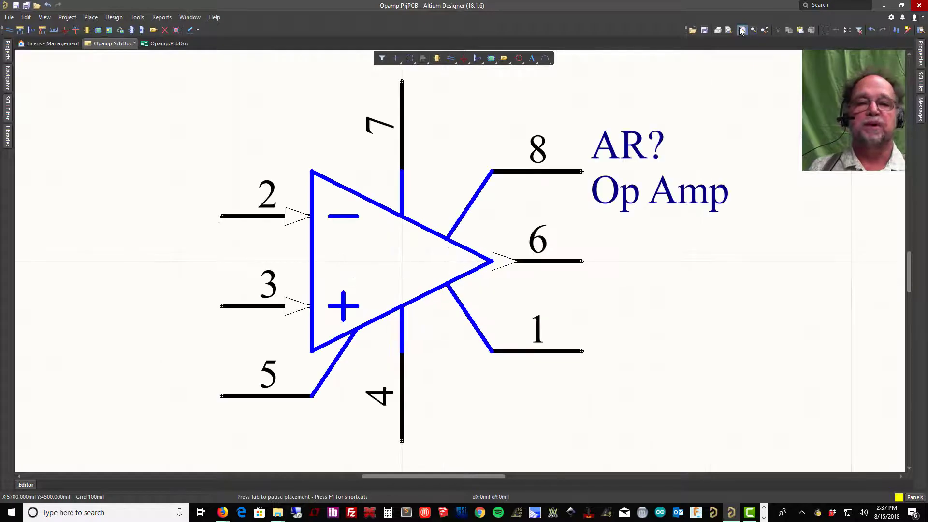
Move the Op Amp a short distance up and to the right on the schematic sheet
scroll(366, 281, "down", 6, "ctrl")
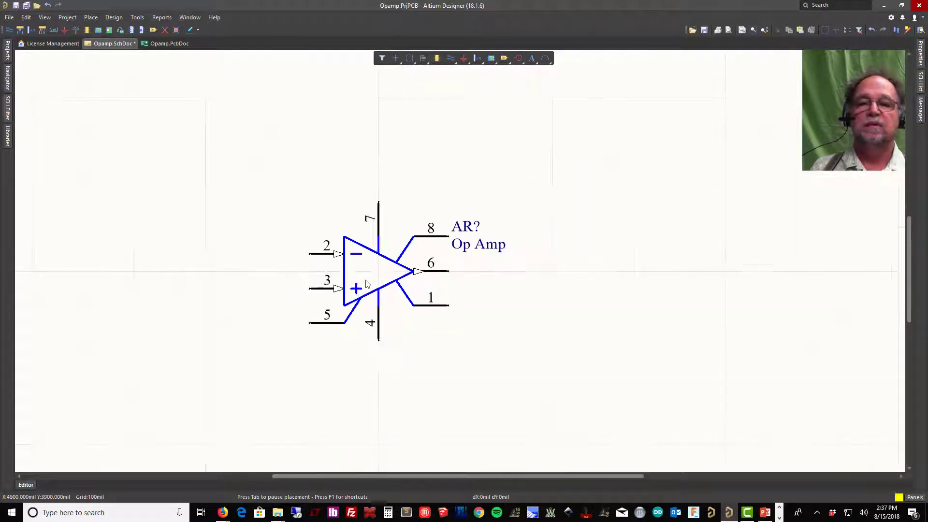
scroll(392, 286, "up", 2, "ctrl")
scroll(392, 285, "up", 2, "ctrl")
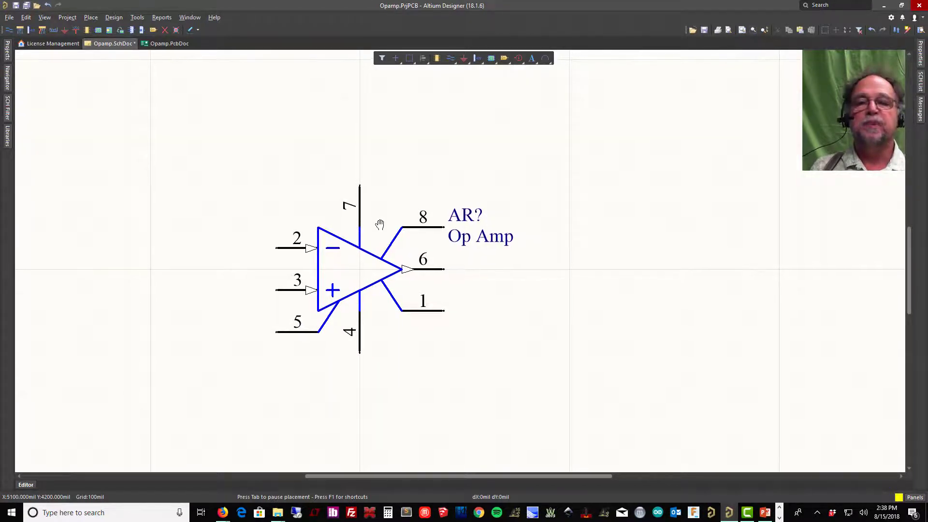
right_click_drag(380, 221, 516, 189)
scroll(516, 190, "down", 5, "ctrl")
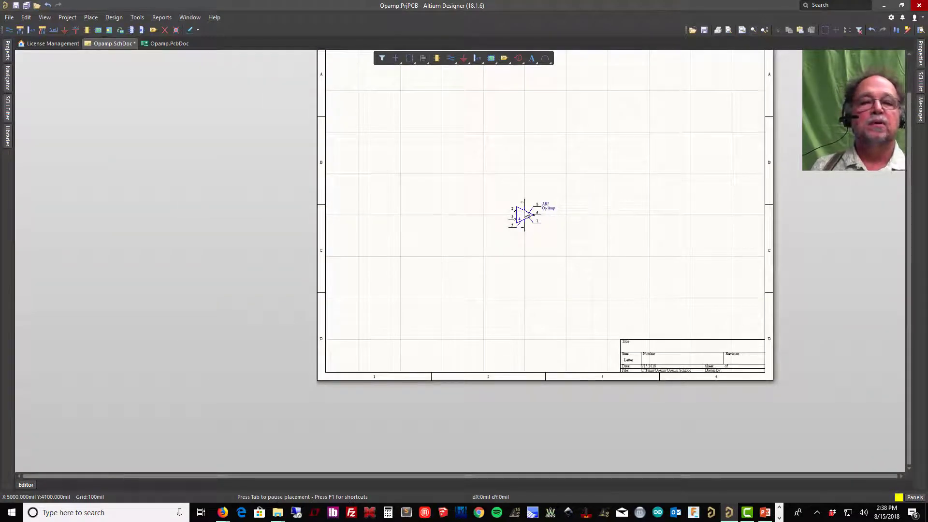
right_click_drag(515, 189, 504, 229)
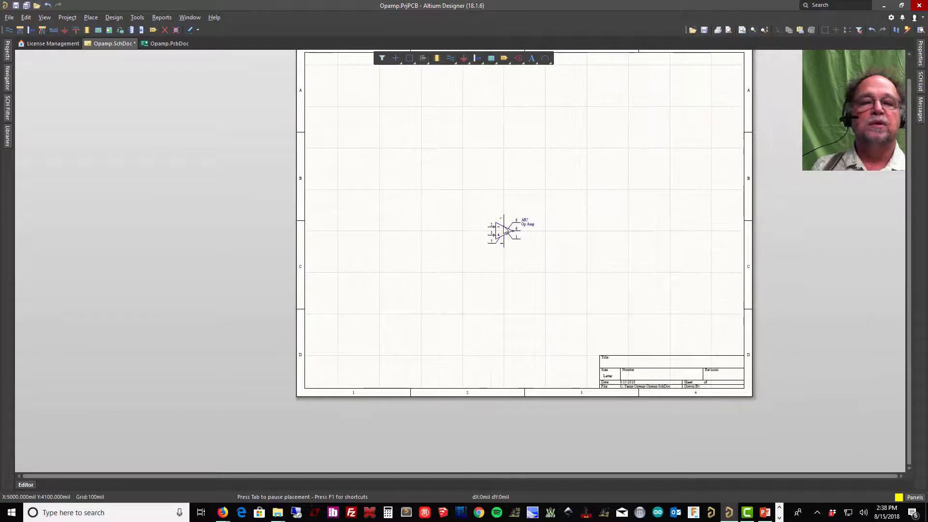
left_click(504, 231)
key("Escape")
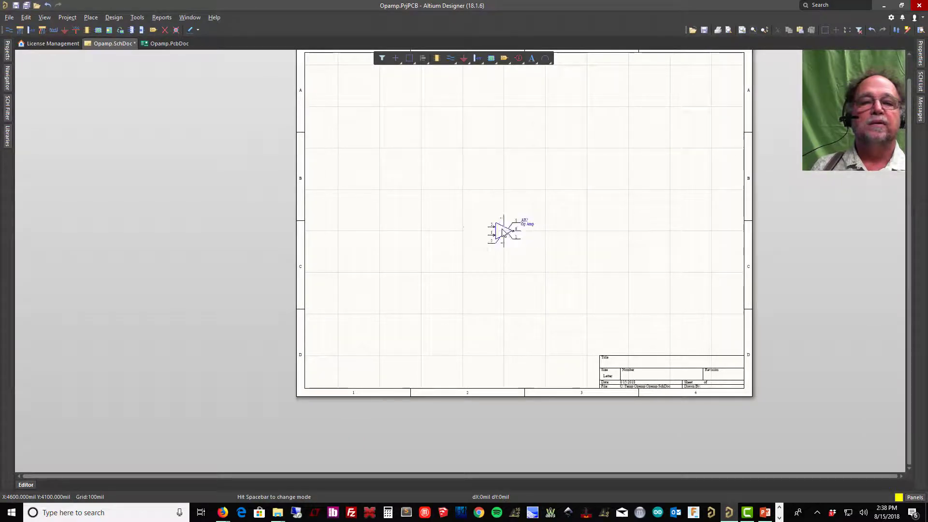
left_click_drag(504, 233, 506, 203)
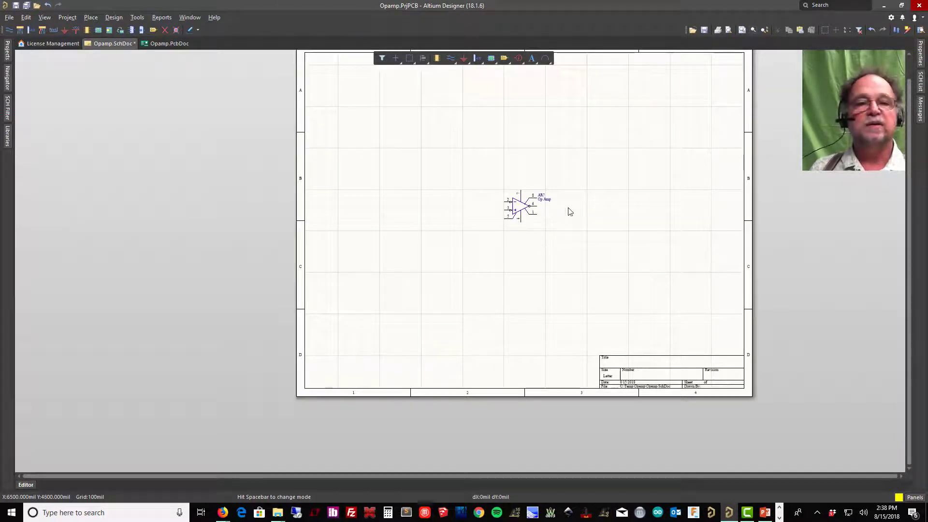
Compare the symbols and footprints of the Res1, Res2 and Res3 resistors in the Miscellaneous Devices library
scroll(534, 213, "up", 1, "ctrl")
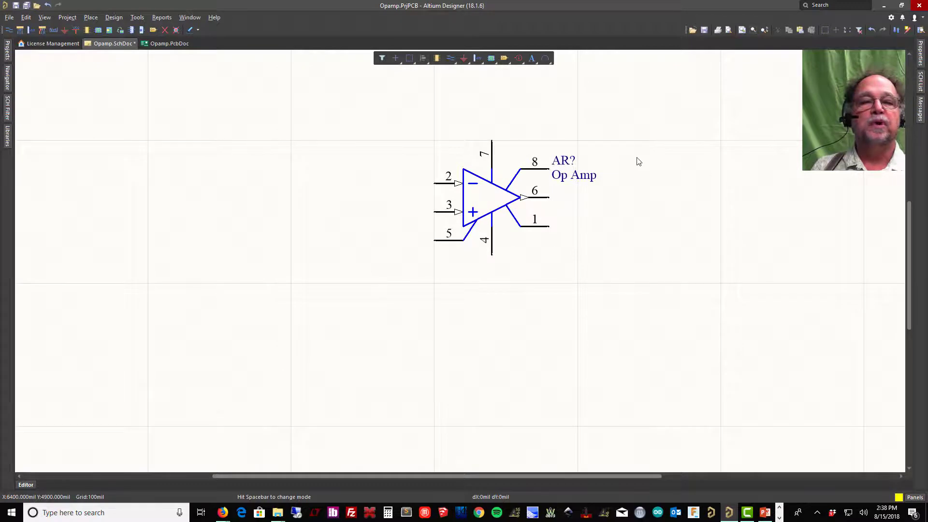
right_click_drag(638, 160, 649, 203)
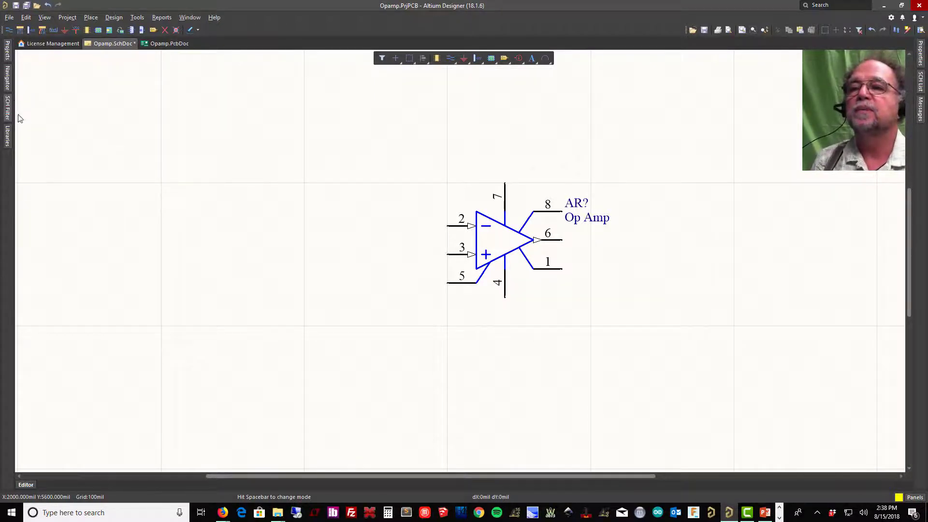
mouse_move(11, 116)
mouse_move(7, 141)
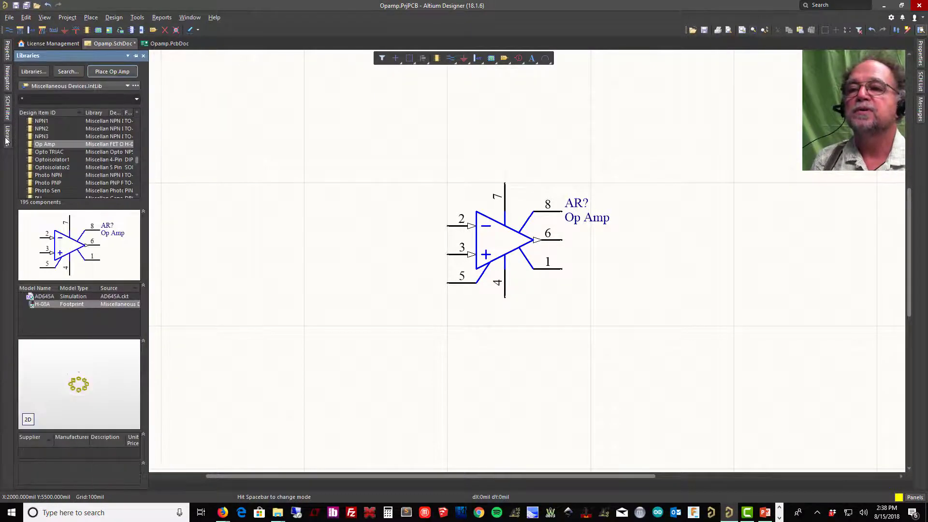
scroll(48, 171, "down", 5)
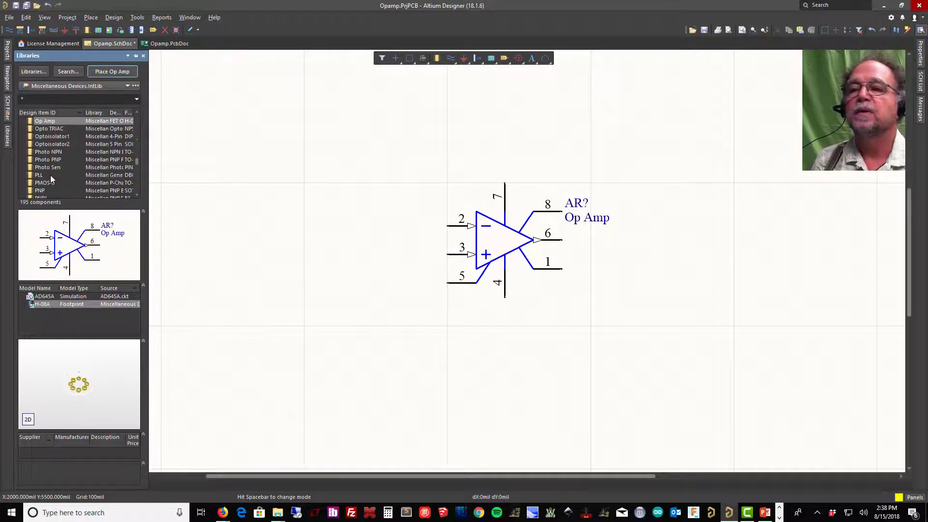
scroll(53, 185, "down", 1)
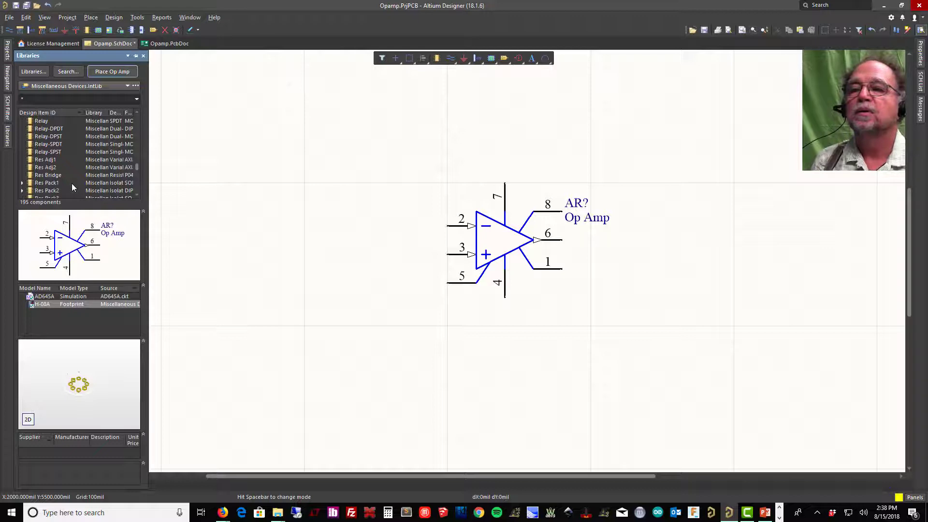
scroll(72, 184, "down", 3)
left_click(39, 176)
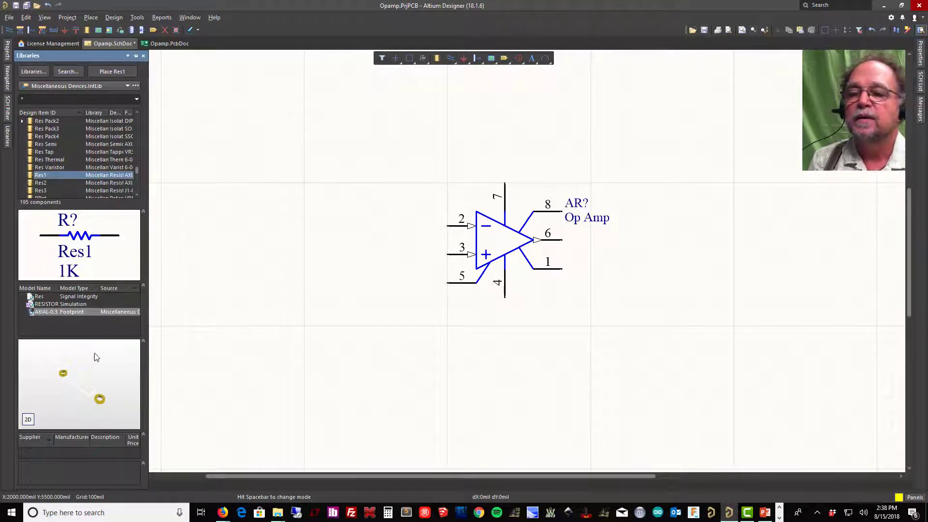
left_click(44, 183)
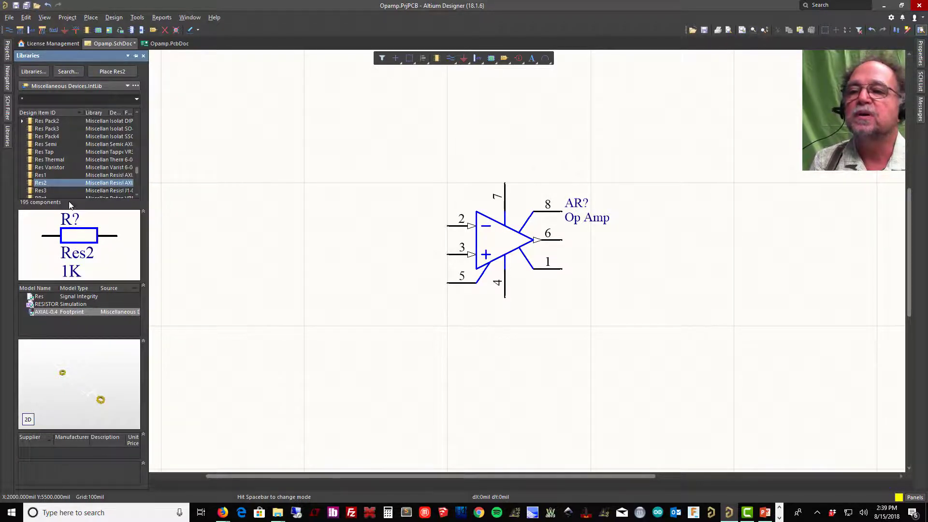
left_click(41, 192)
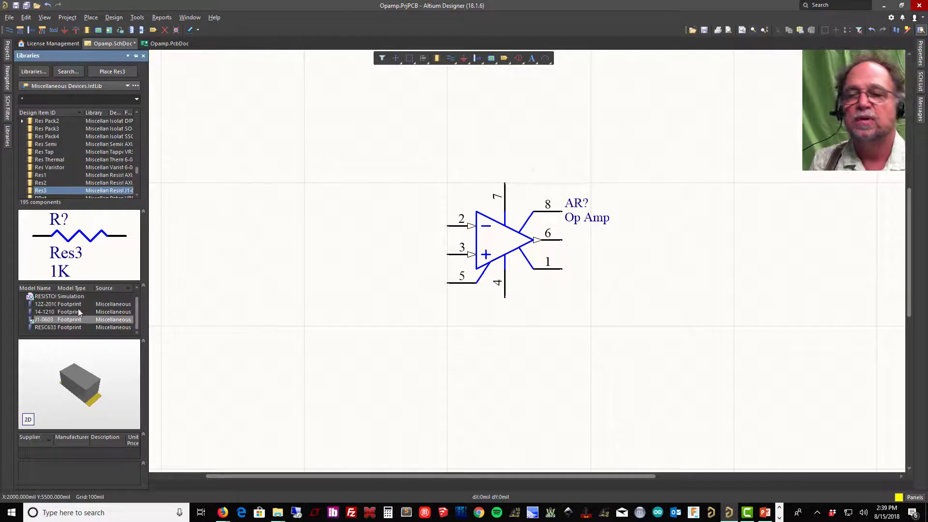
Place a Res1 resistor to the left of the Op Amp, level with its inverting input pin 2
left_click(39, 175)
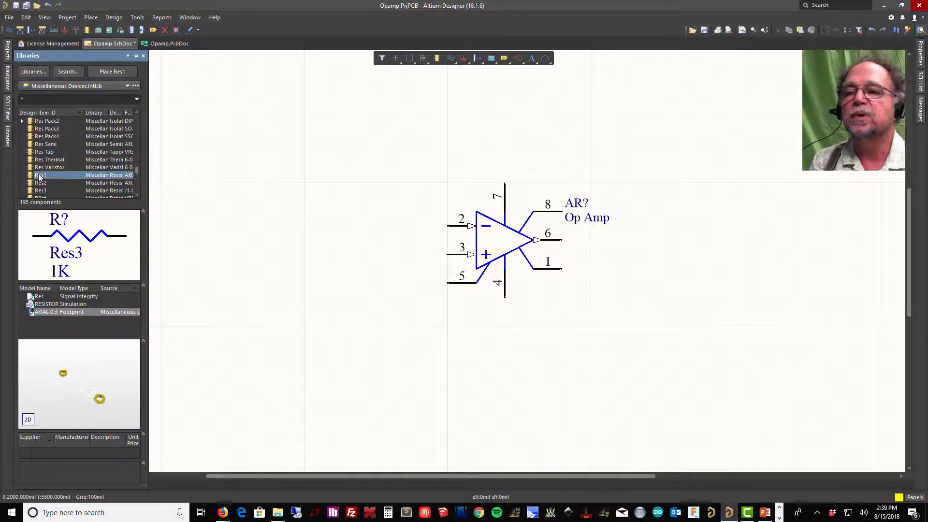
left_click(109, 71)
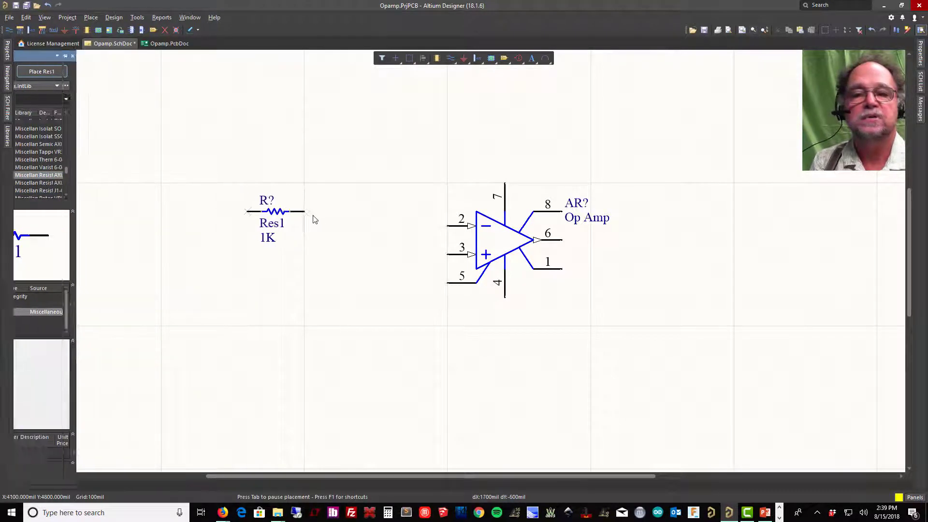
key("End")
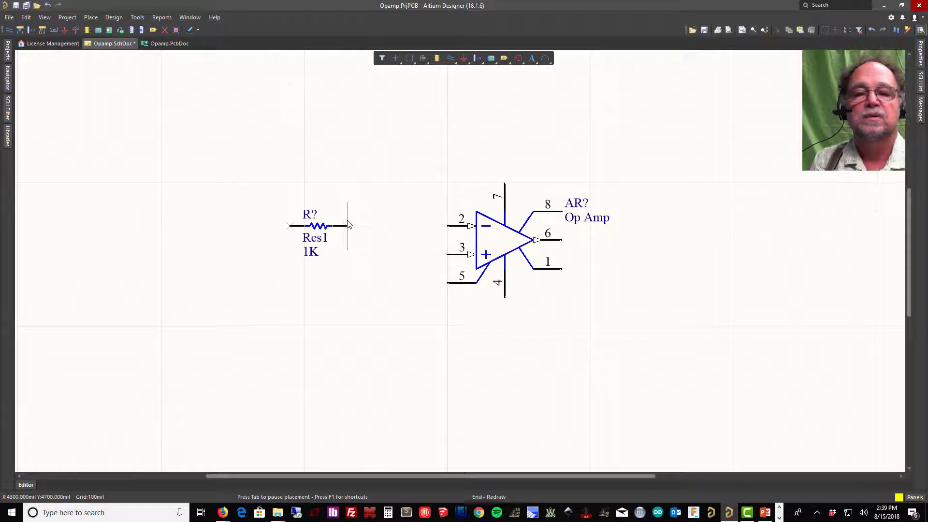
left_click(376, 226)
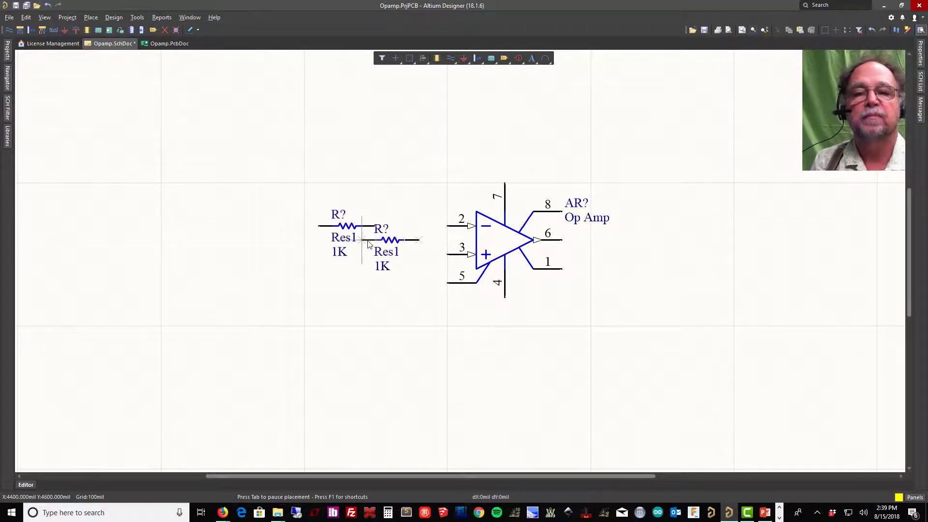
Place a second Res1 resistor horizontally above the Op Amp and end the resistor placement
key("Page_Up")
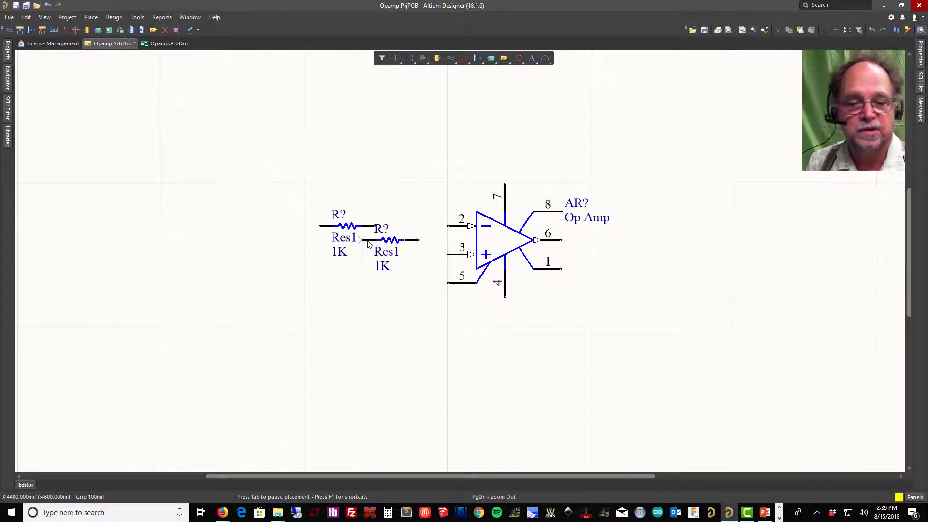
key("End")
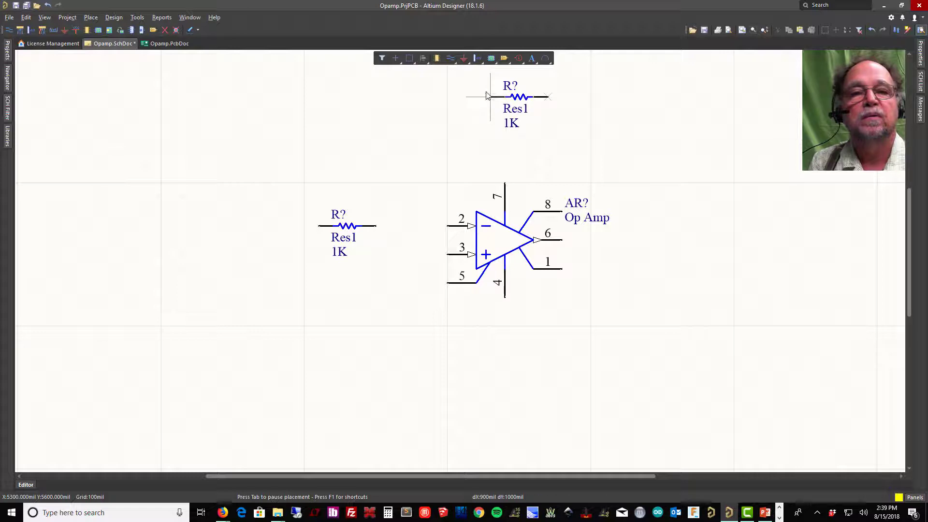
key("Left")
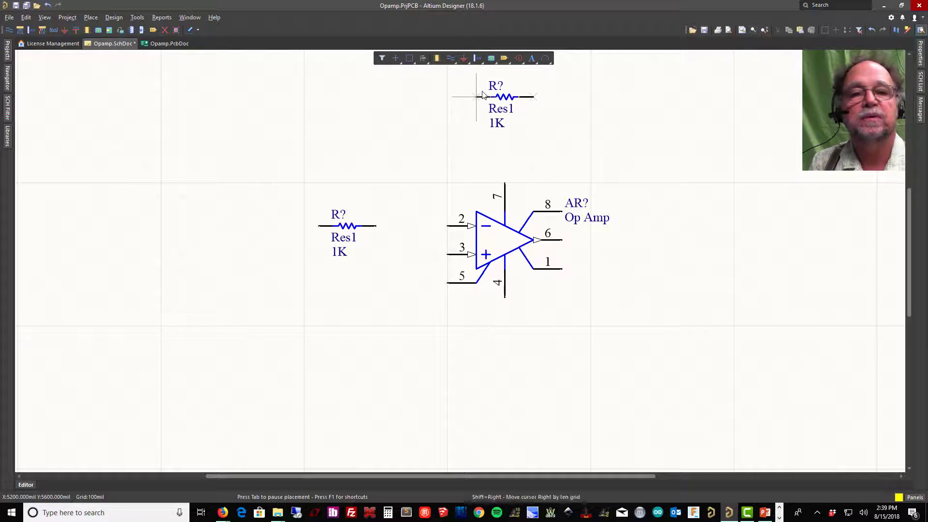
key("Up")
left_click(483, 90)
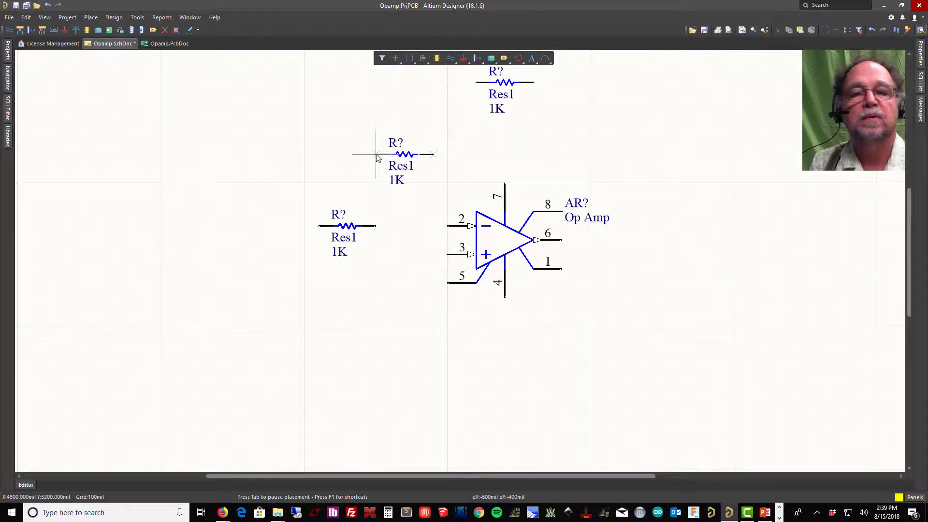
key("Escape")
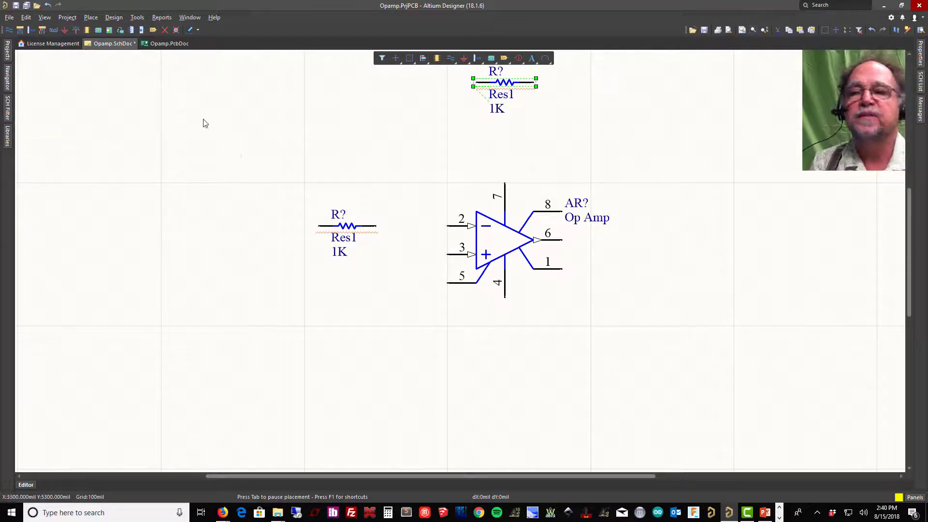
Annotate the schematic quietly so both resistors and the Op Amp get numbered designators, accepting the designator changes
left_click(138, 18)
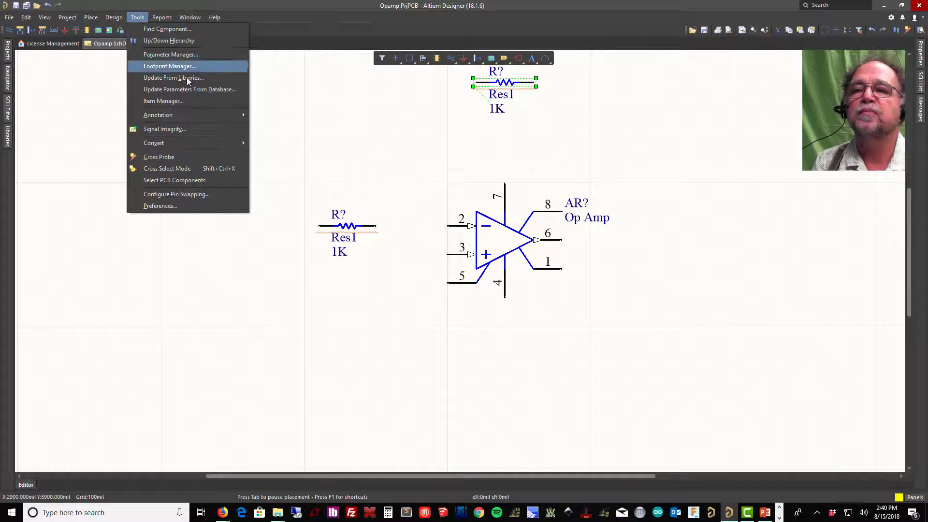
mouse_move(219, 113)
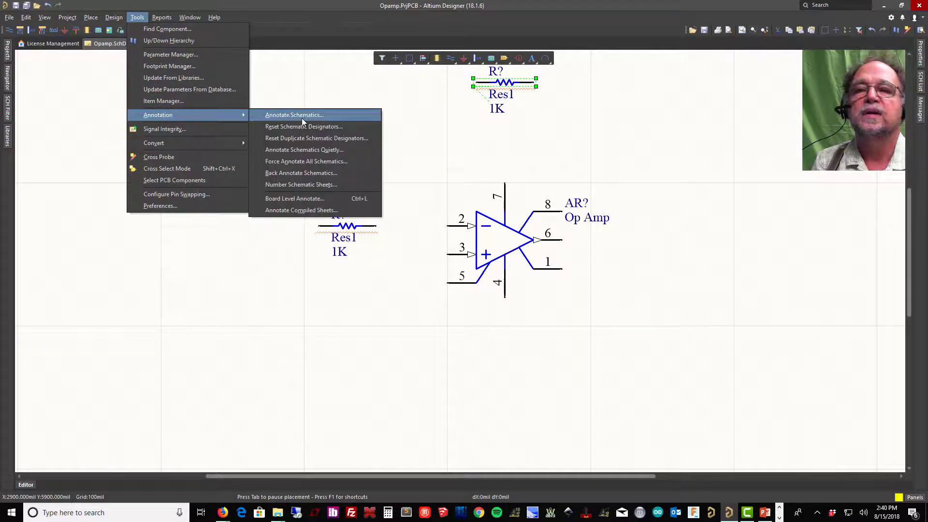
left_click(306, 150)
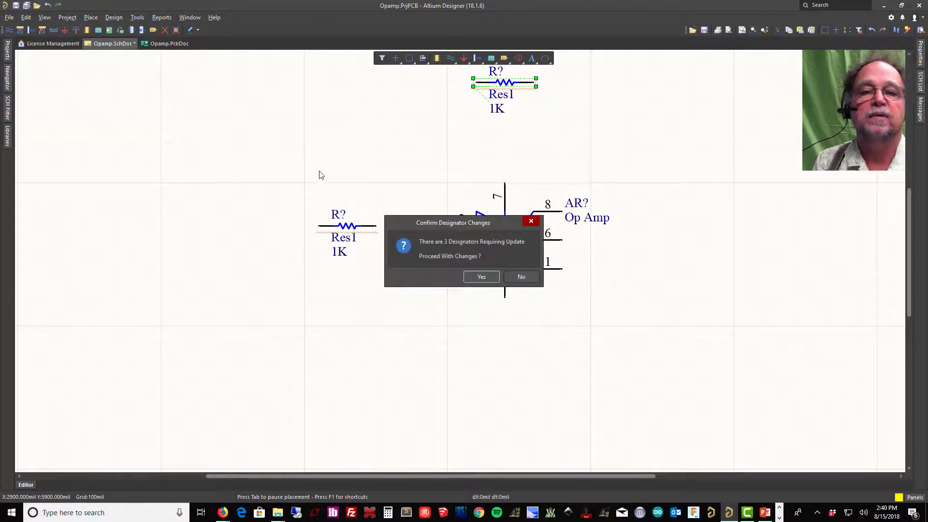
left_click(485, 279)
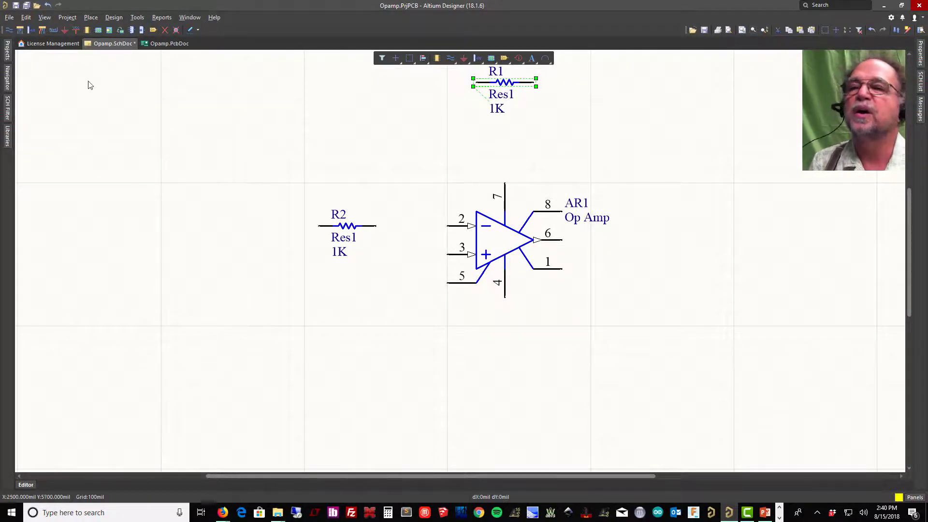
Save all open documents of the Opamp project
left_click(11, 19)
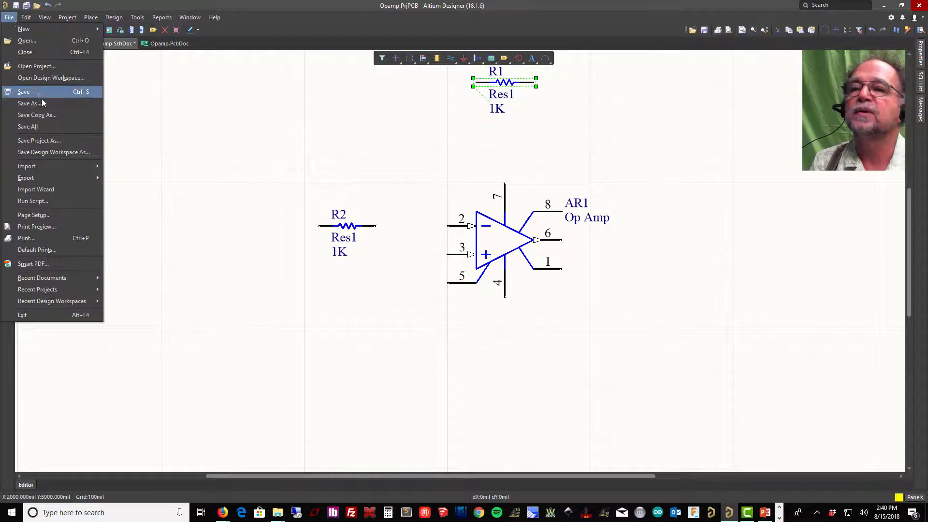
left_click(39, 129)
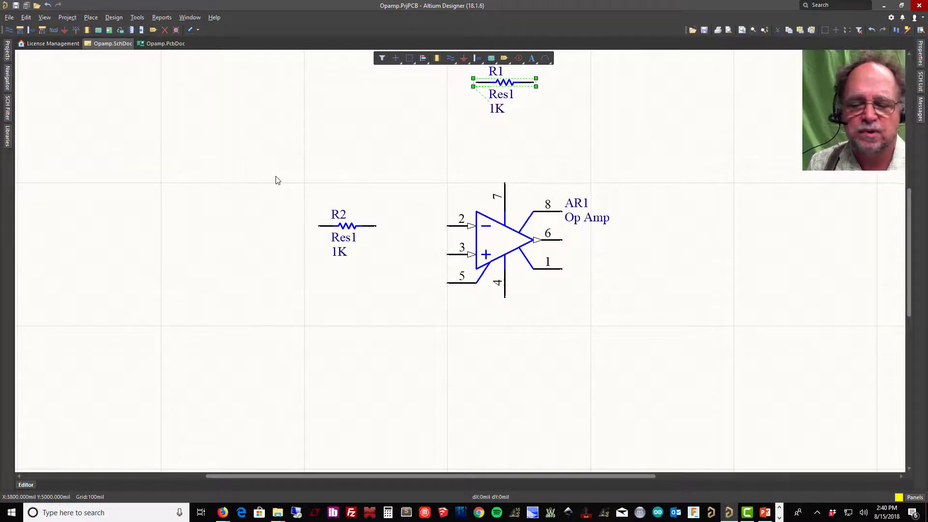
Wire the inner end of resistor R2 straight across to the Op Amp's inverting input pin 2
left_click(450, 58)
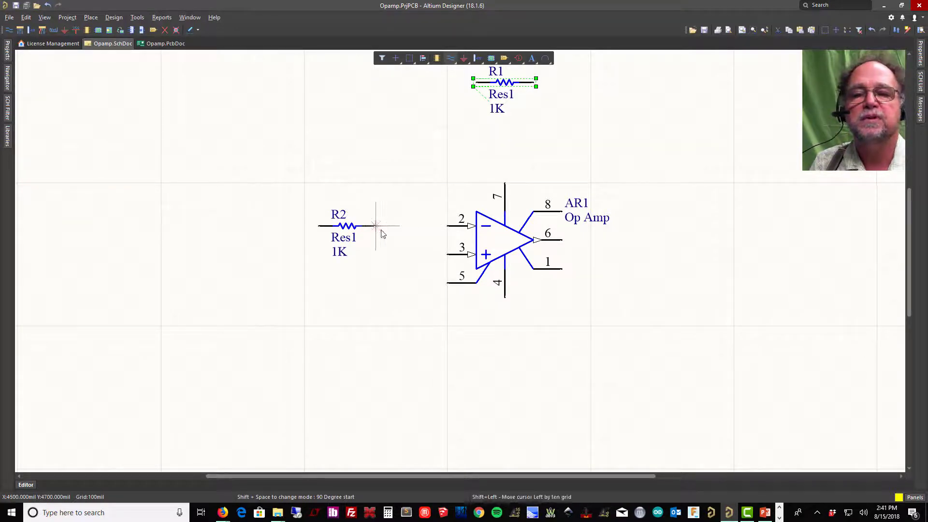
scroll(378, 234, "up", 10, "ctrl")
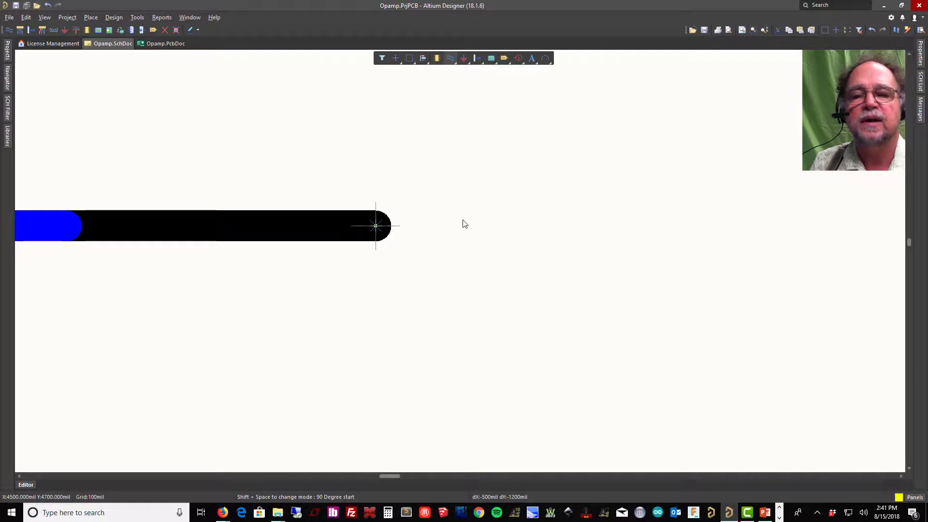
scroll(437, 232, "down", 3, "ctrl")
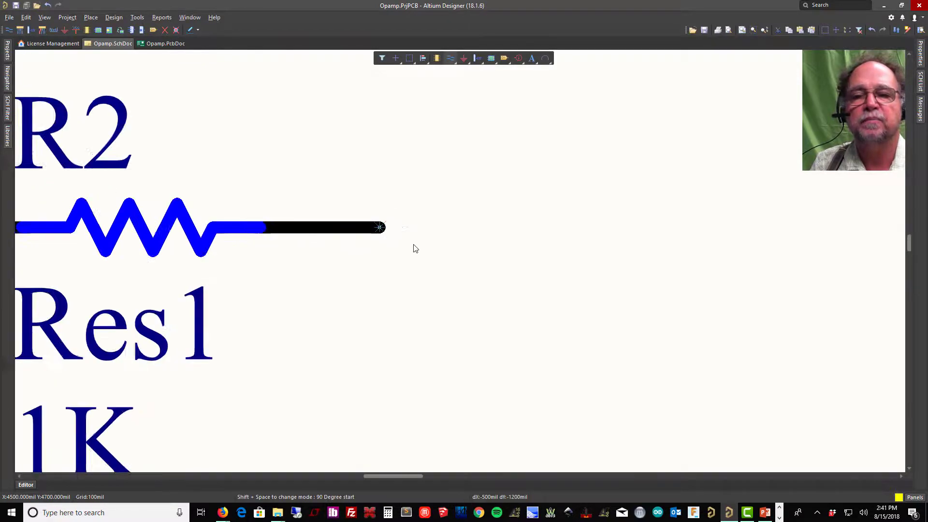
left_click(380, 227)
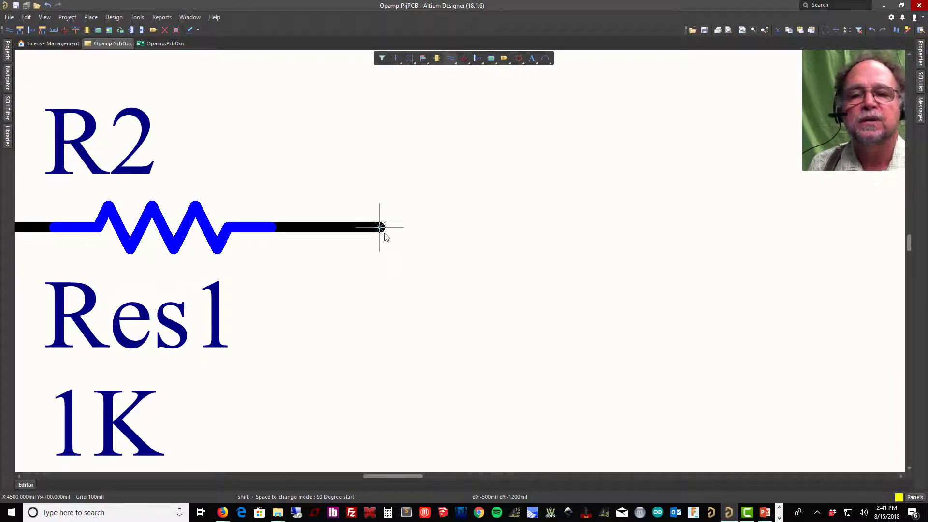
right_click(380, 227)
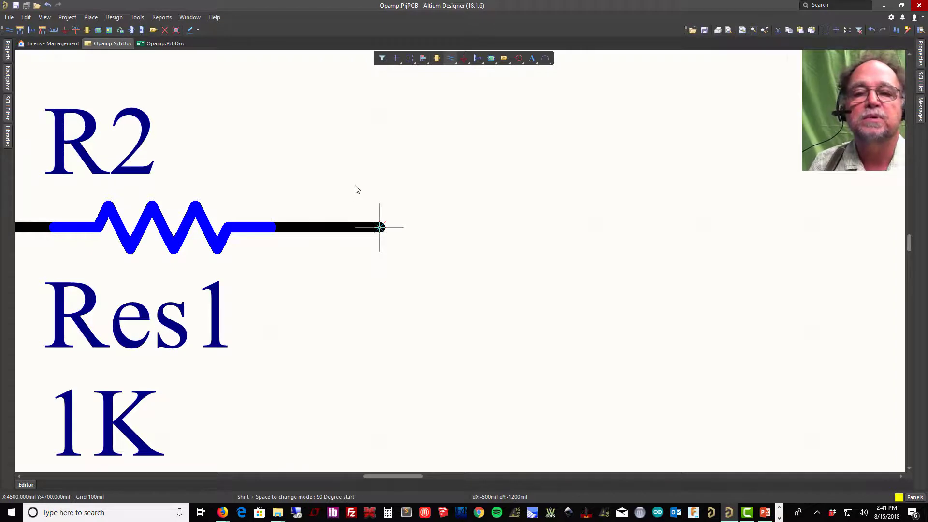
key("Page_Down")
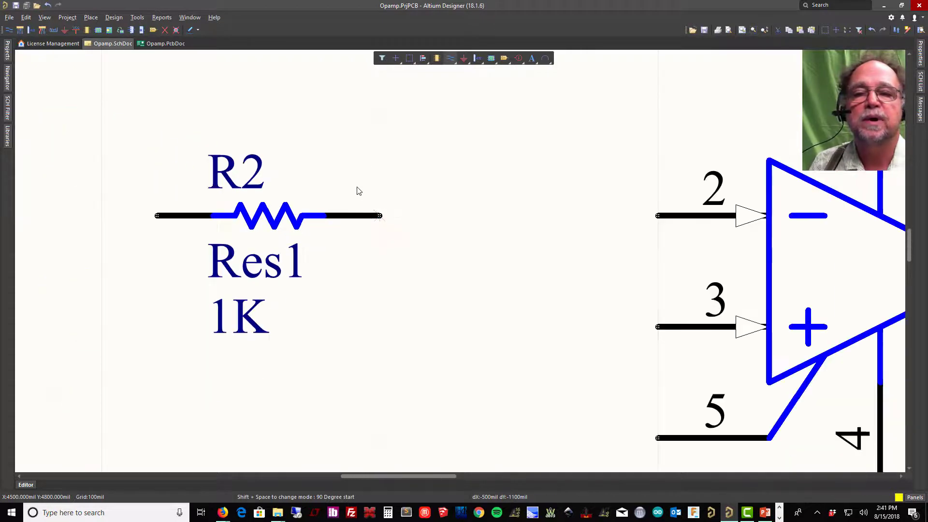
left_click(380, 216)
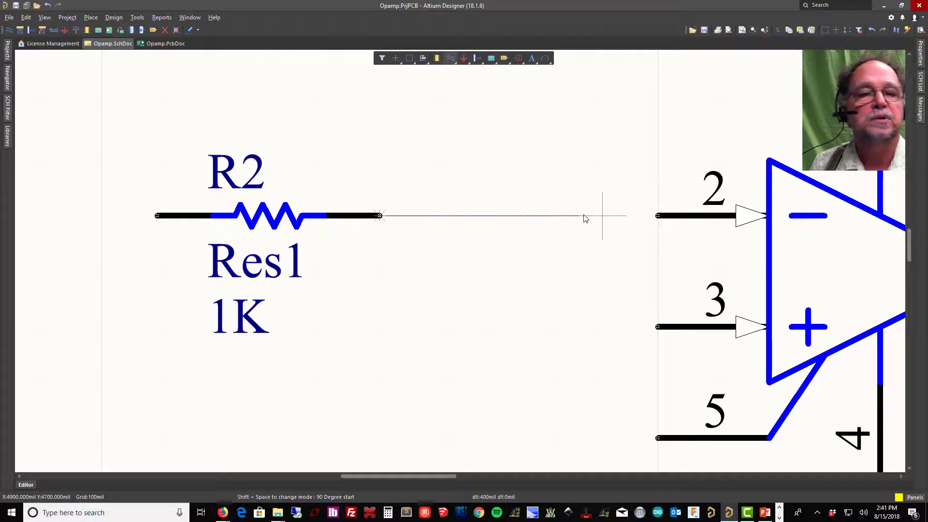
left_click(663, 215)
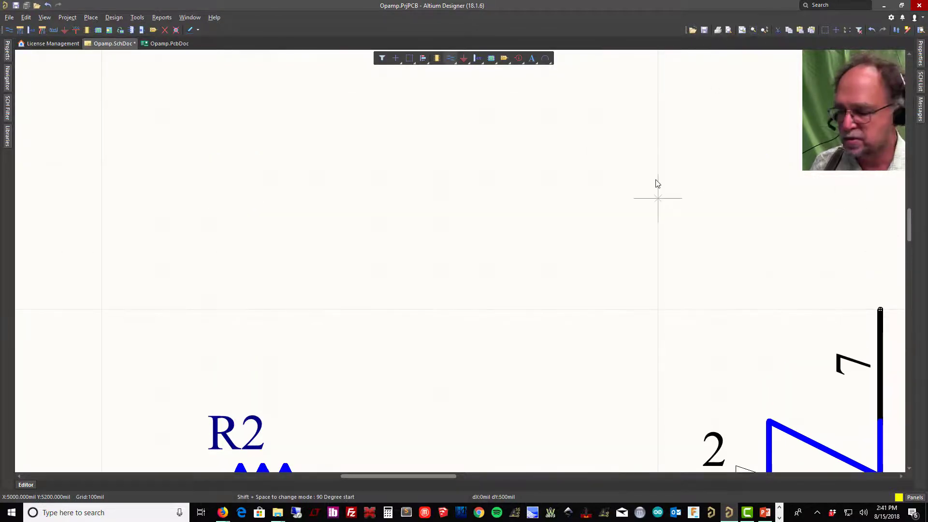
Wire R1's left end across and down to R2's pin where it meets the resistor body, then end wiring and deselect
scroll(658, 184, "down", 2, "ctrl")
scroll(642, 209, "down", 3, "ctrl")
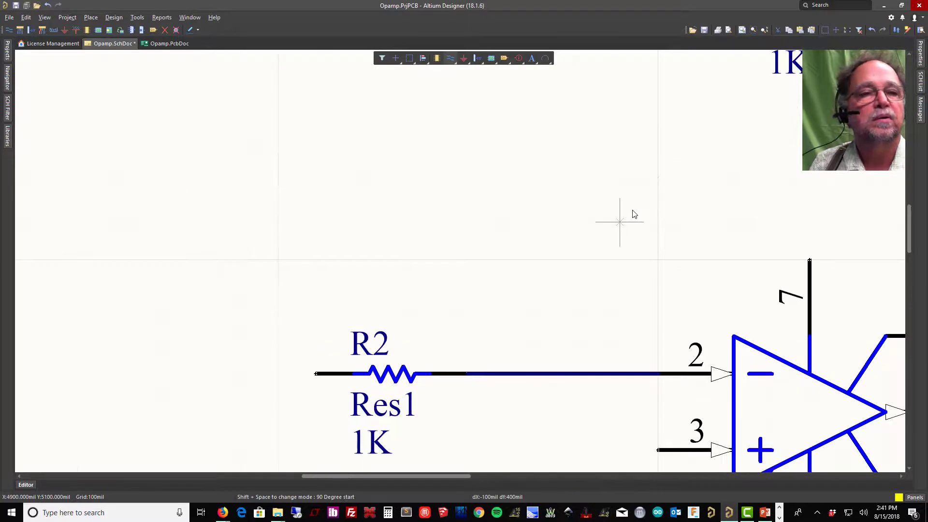
scroll(696, 145, "up", 2)
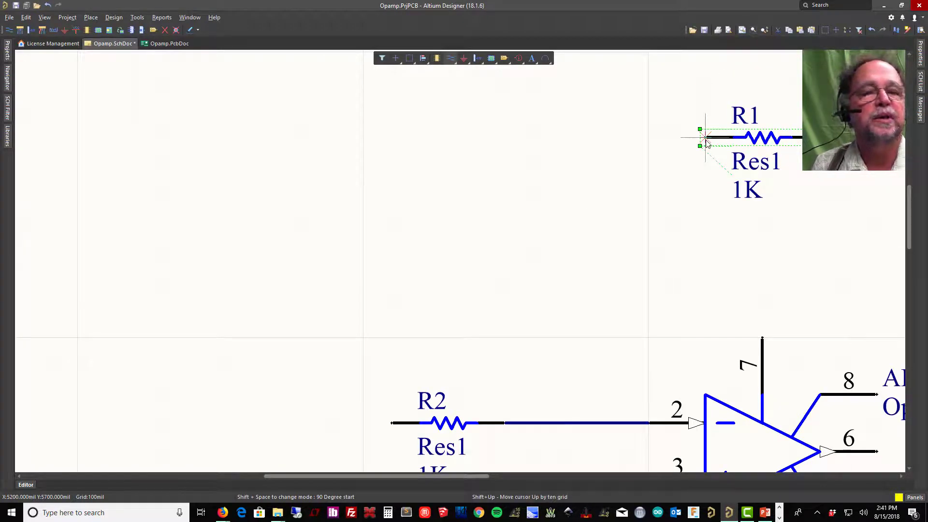
left_click(705, 139)
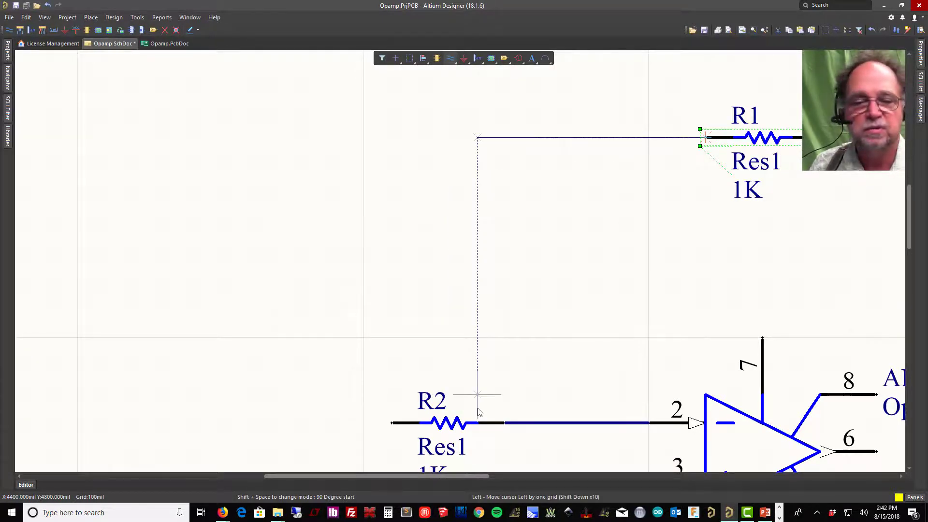
scroll(478, 413, "up", 3, "ctrl")
scroll(479, 413, "down", 2)
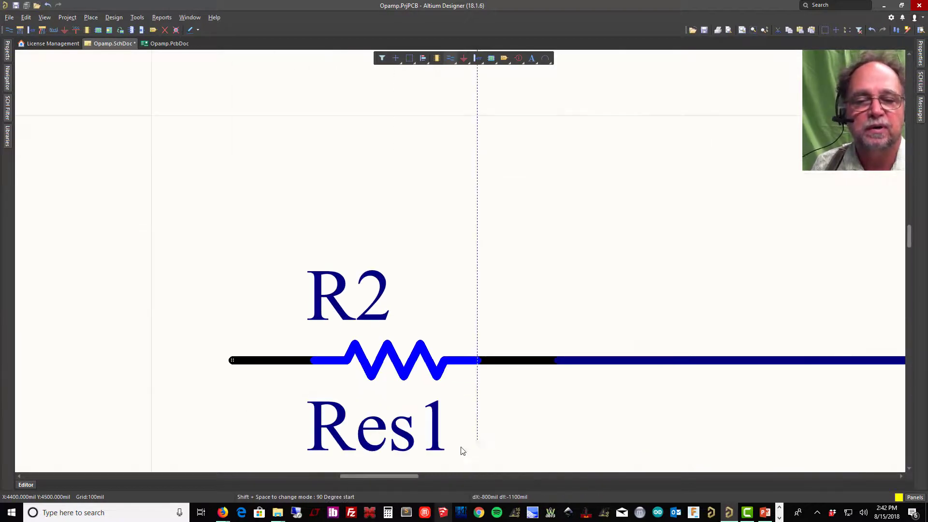
left_click(478, 367)
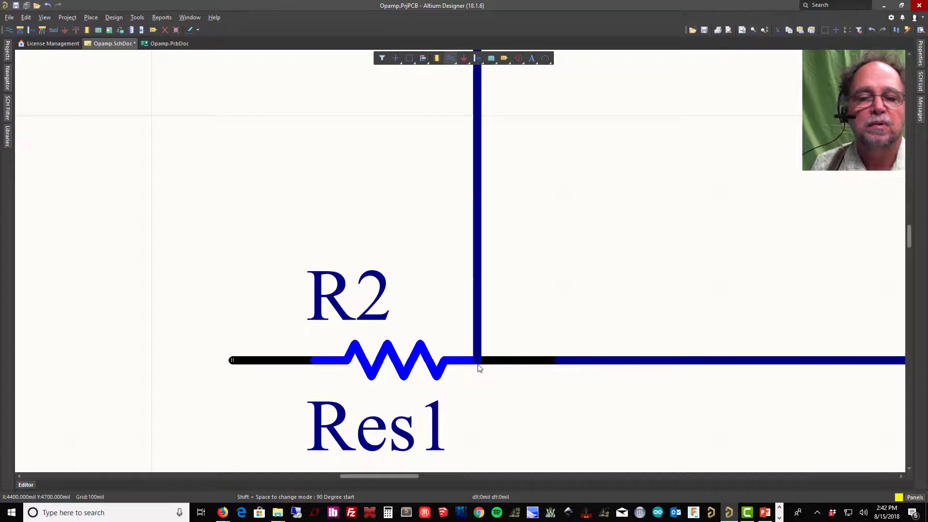
right_click(532, 440)
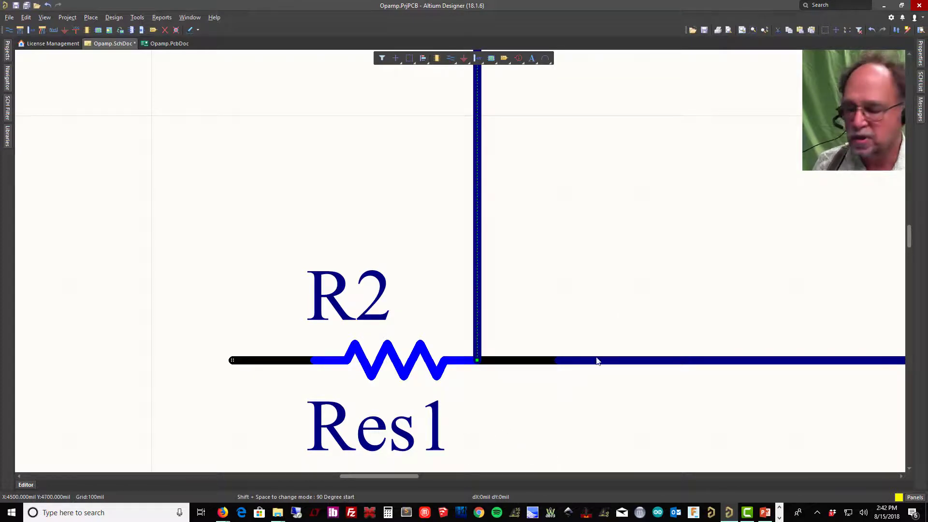
scroll(638, 303, "down", 5, "ctrl")
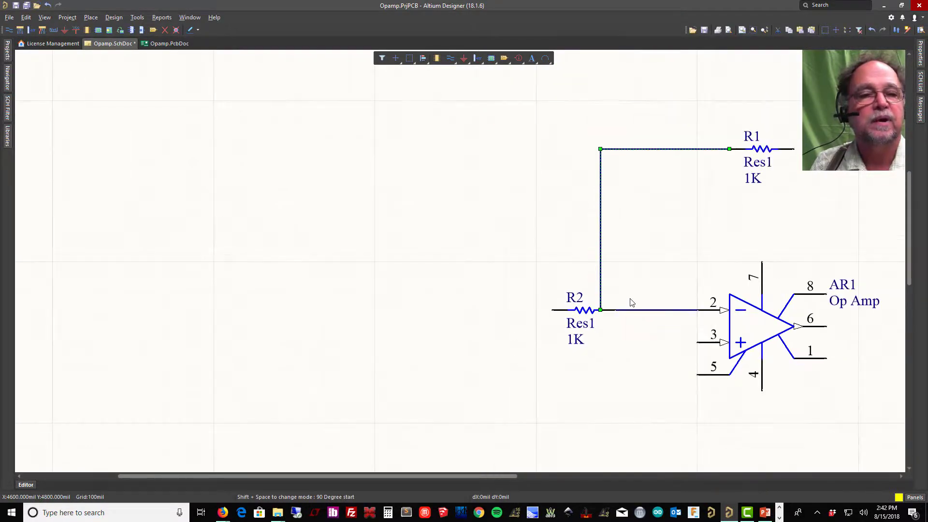
left_click(496, 250)
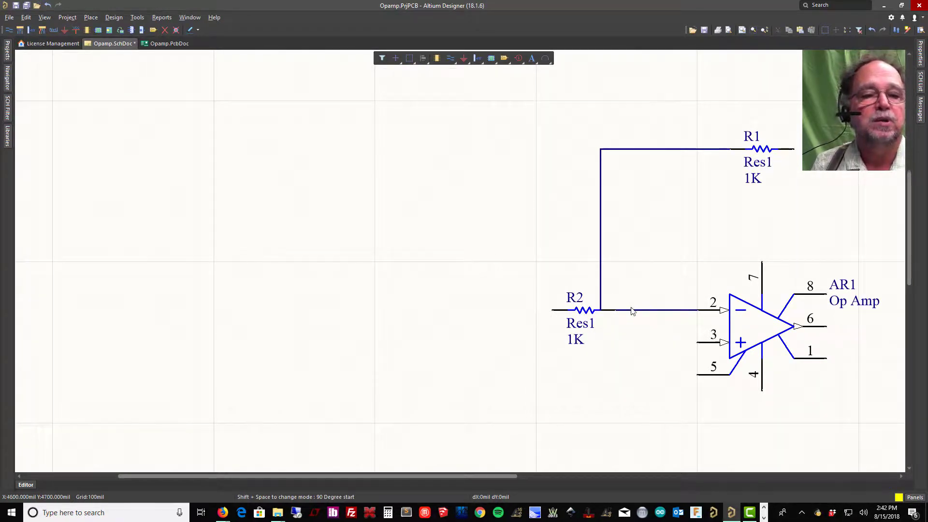
Shift the vertical feedback wire 100 mil to the right so it joins at the outer end of R2's pin
scroll(580, 283, "up", 3, "ctrl")
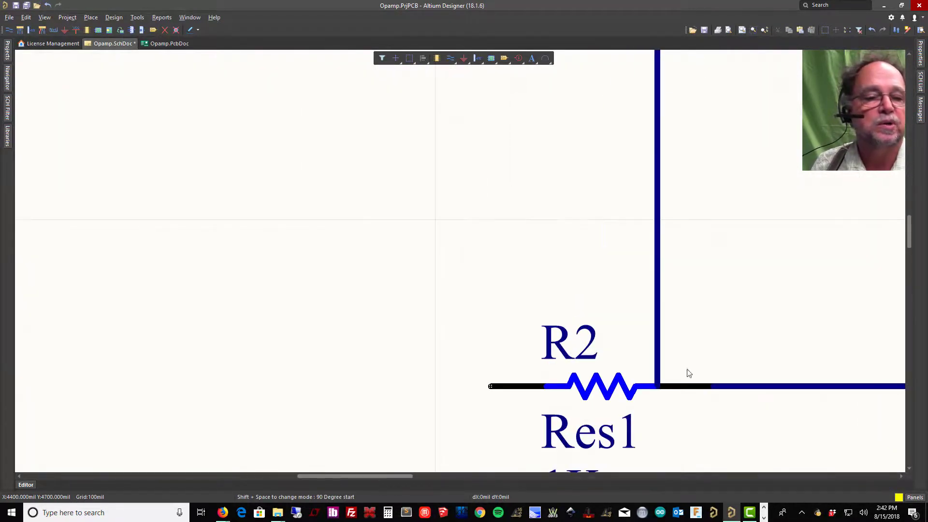
right_click_drag(766, 424, 540, 363)
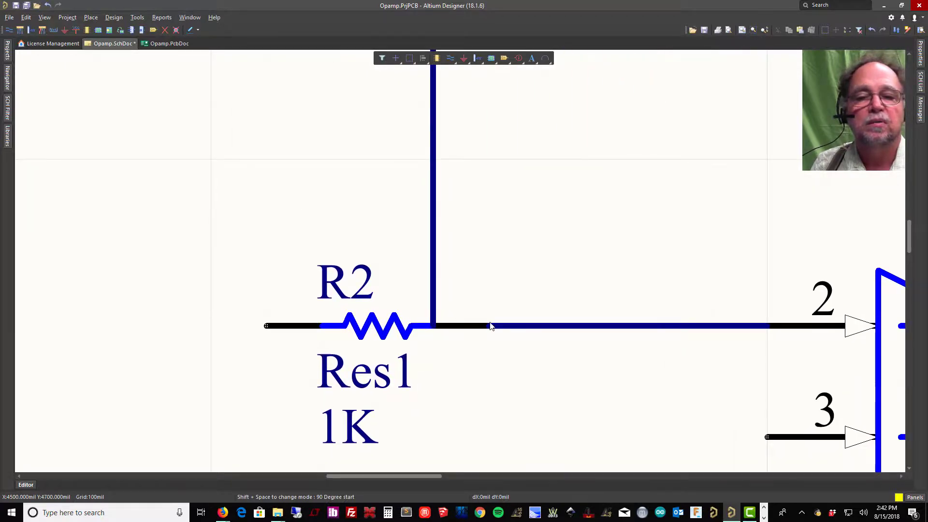
scroll(489, 326, "up", 3, "ctrl")
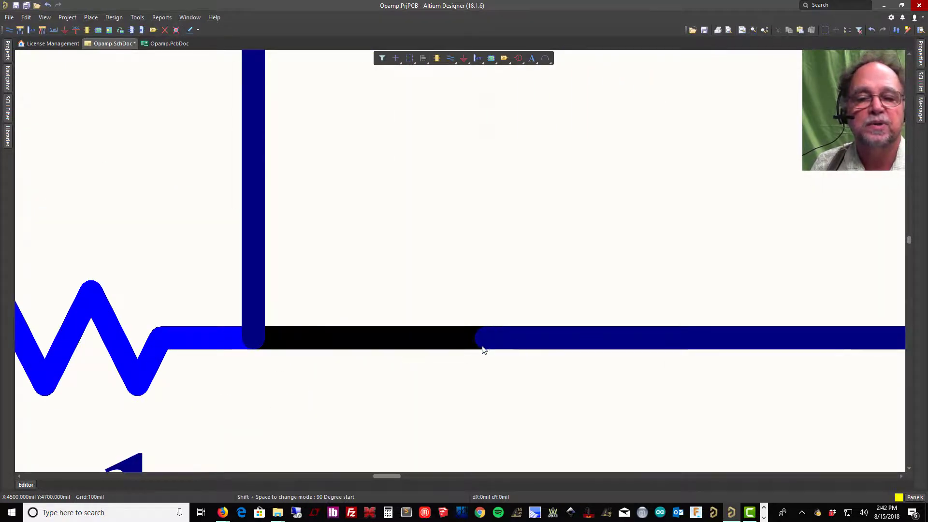
scroll(491, 341, "down", 1, "ctrl")
scroll(489, 341, "down", 4, "ctrl")
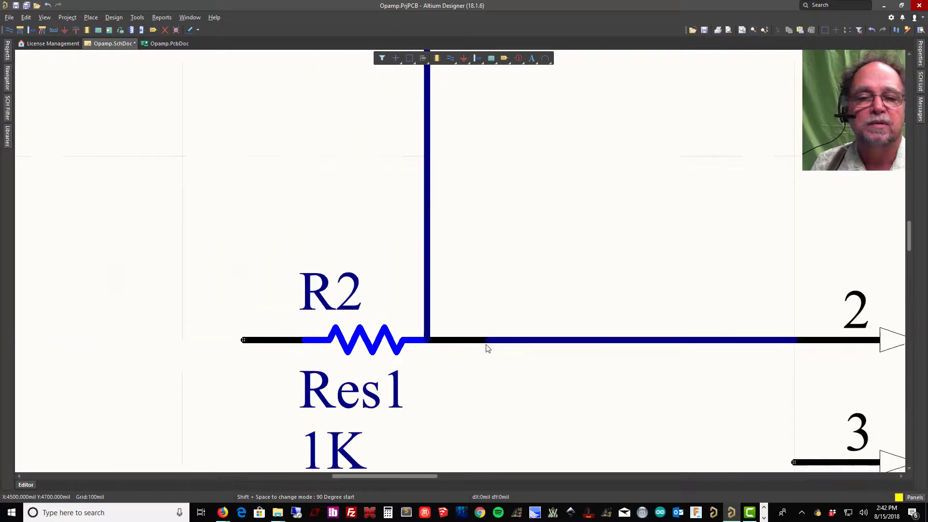
scroll(489, 352, "down", 1, "ctrl")
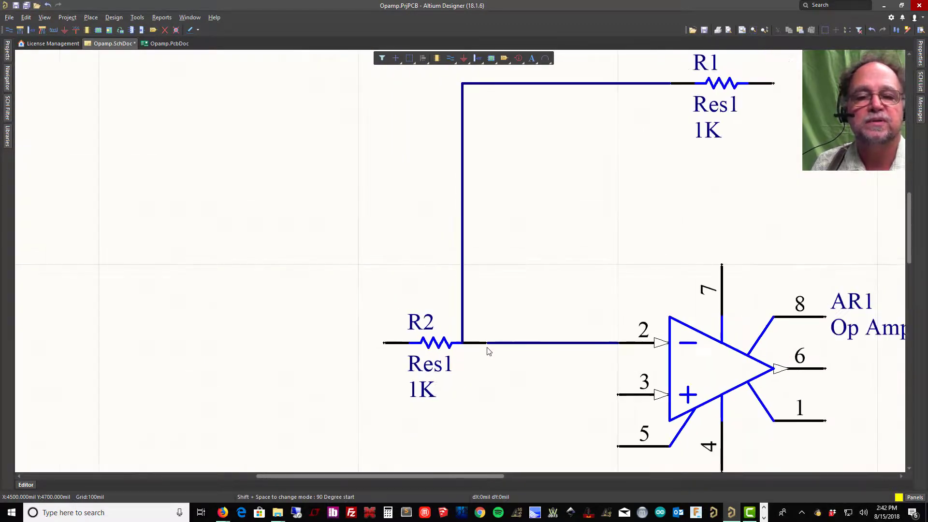
left_click(463, 239)
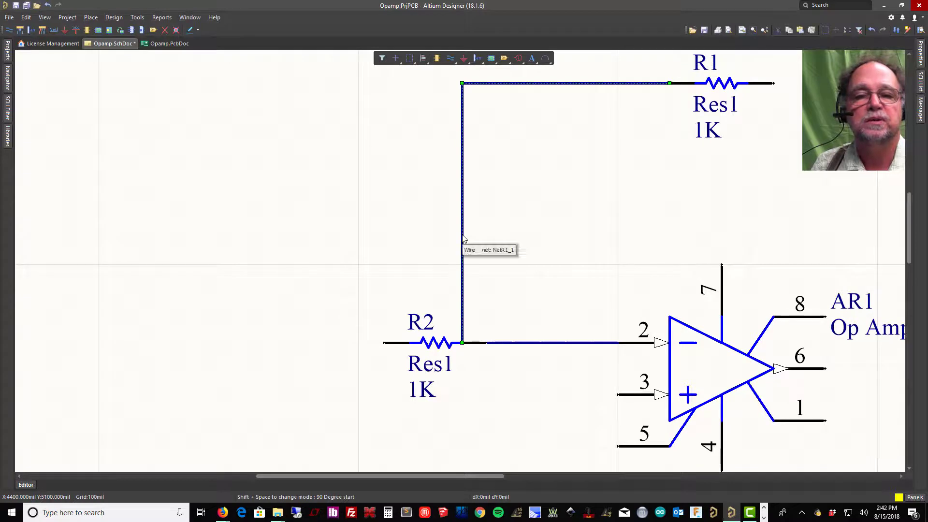
left_click(463, 234)
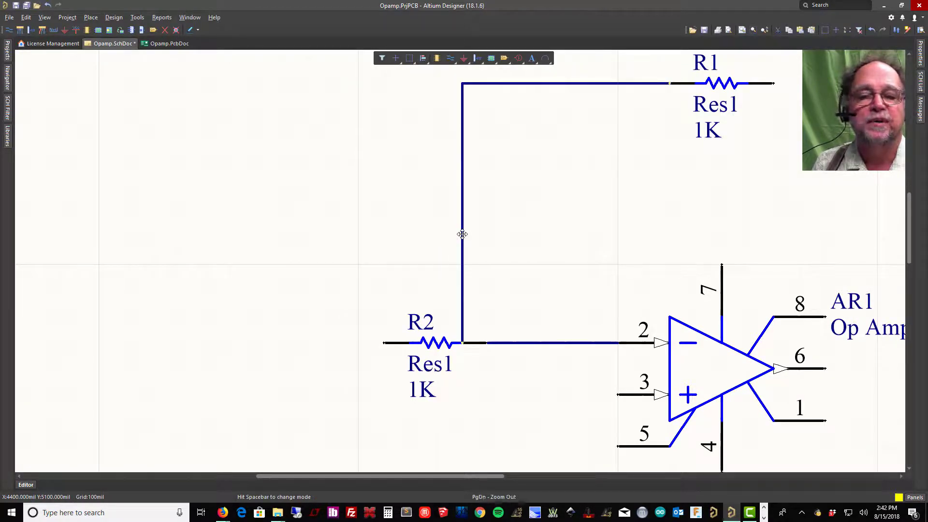
left_click_drag(463, 234, 478, 232)
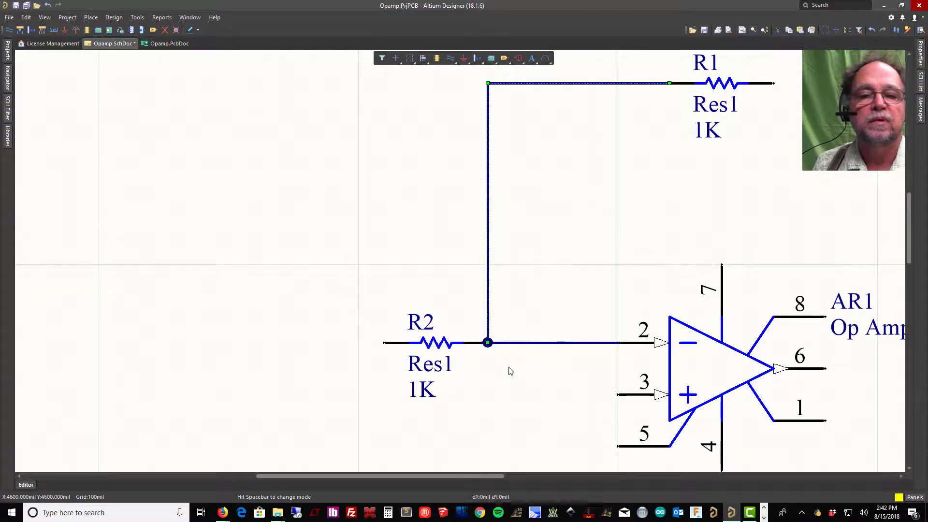
left_click(491, 377)
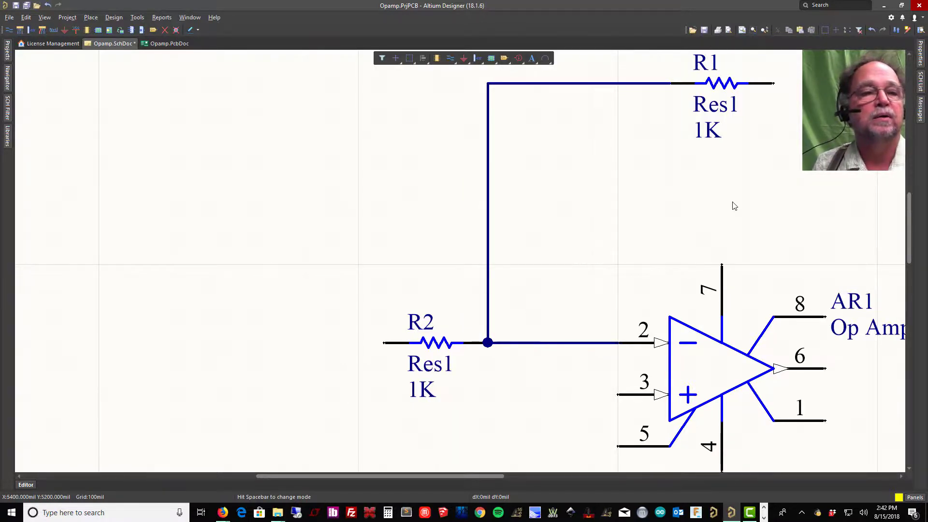
Wire R1's right end across, down and back to the Op Amp's output pin 6 with right-angle corners, and end wiring
right_click_drag(731, 205, 364, 229)
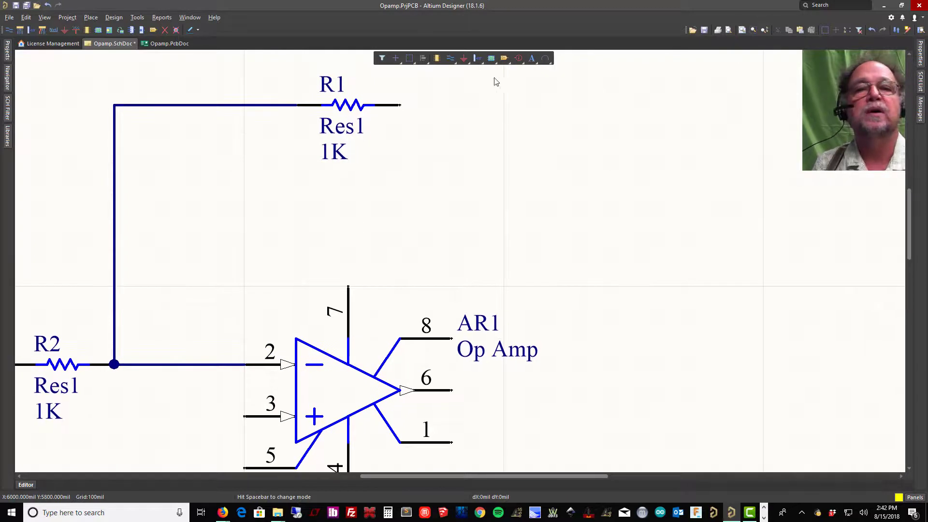
left_click(450, 58)
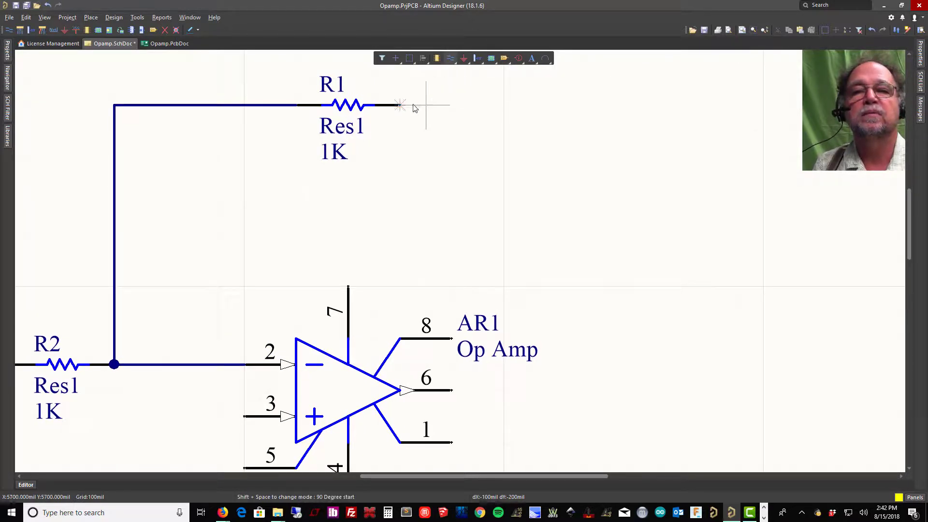
left_click(400, 105)
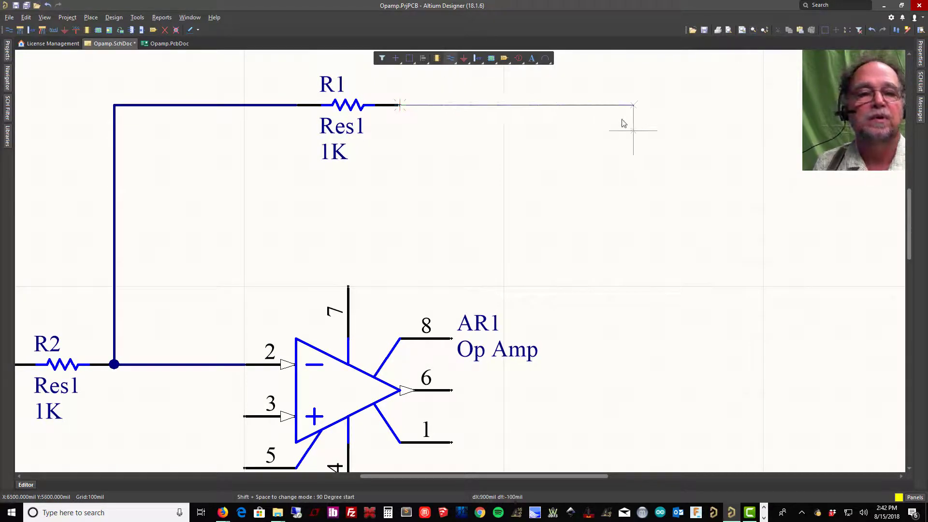
left_click(623, 123)
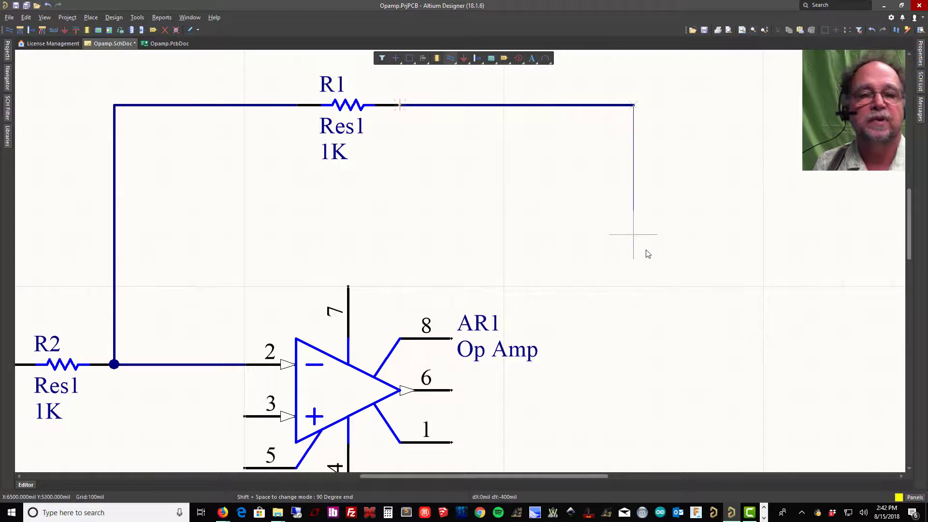
left_click(633, 390)
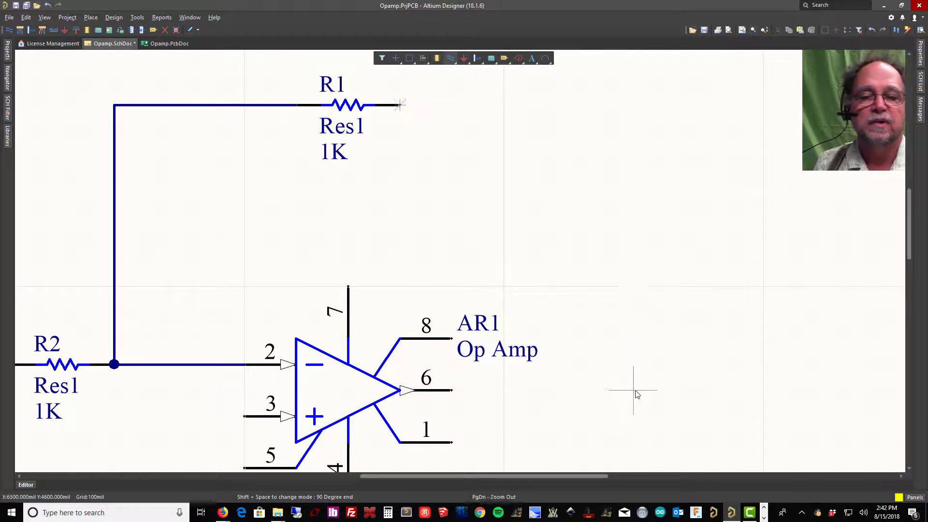
left_click(450, 390)
right_click(498, 417)
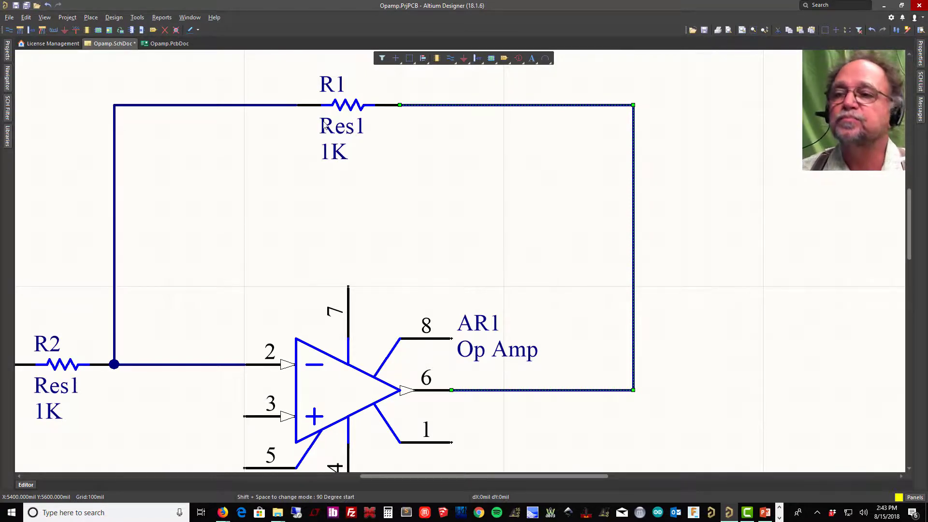
Pick the surface-mount resistor Res3 from Miscellaneous Devices.IntLib and start placing it on the schematic
mouse_move(9, 140)
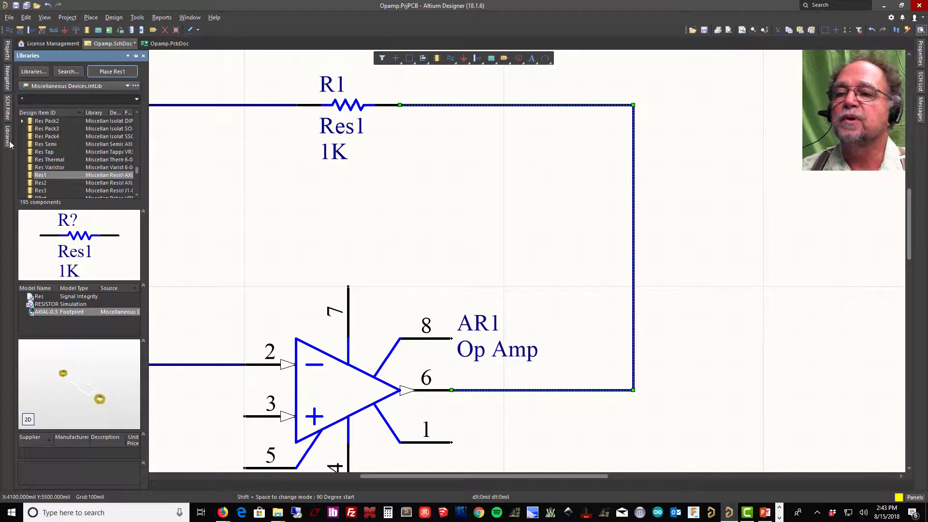
left_click_drag(42, 192, 42, 189)
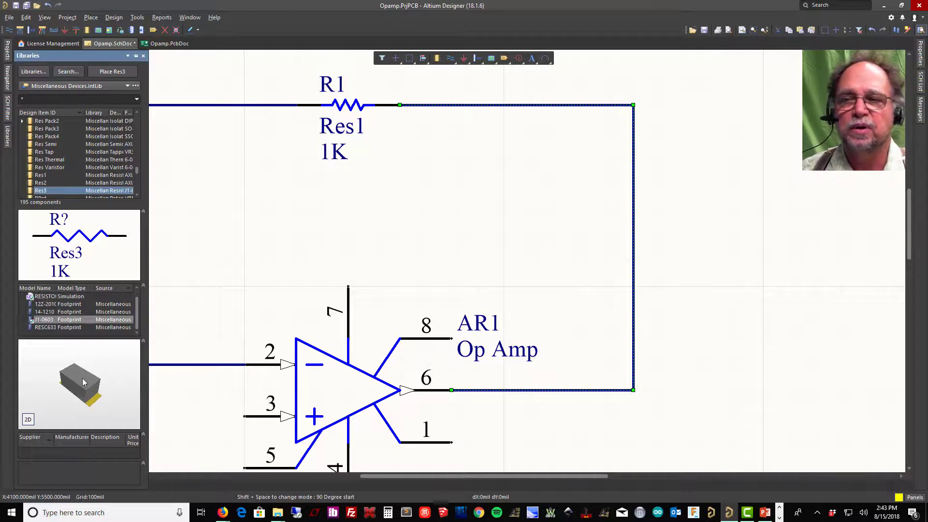
left_click(112, 72)
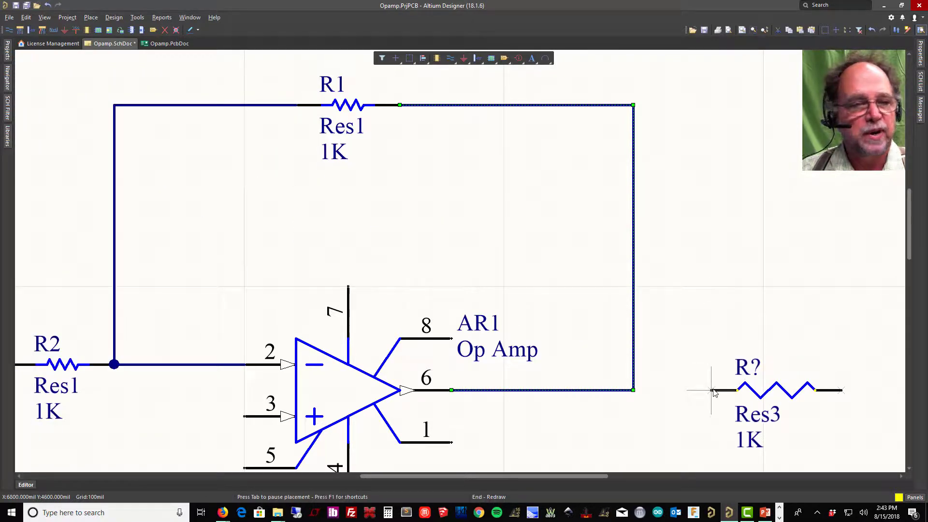
key("Left")
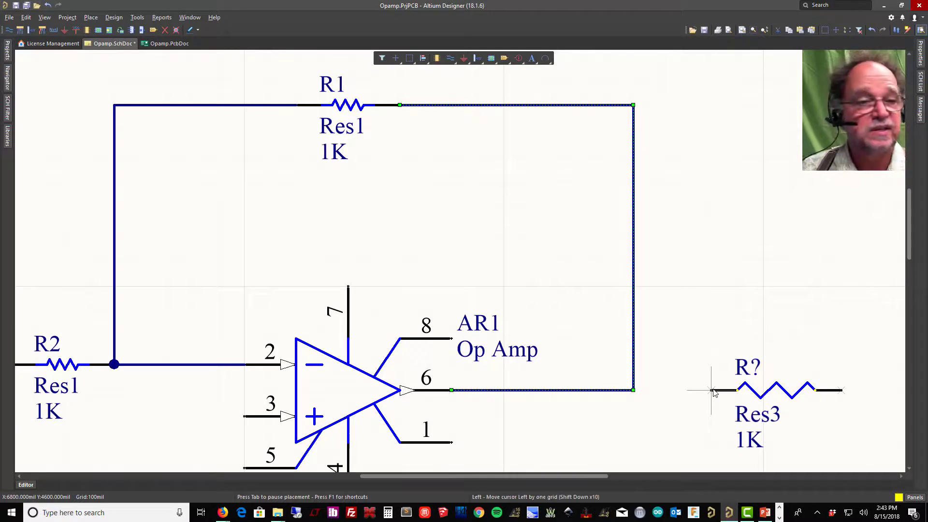
key("Right")
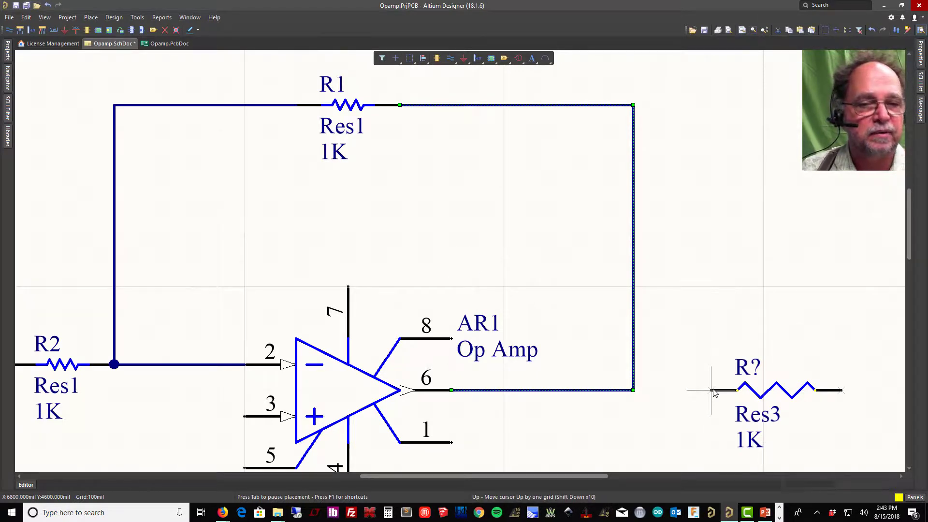
Give the Res3 resistor being placed a value of 10K and place it horizontally at the output corner of the feedback wire, then end placement
key("Tab")
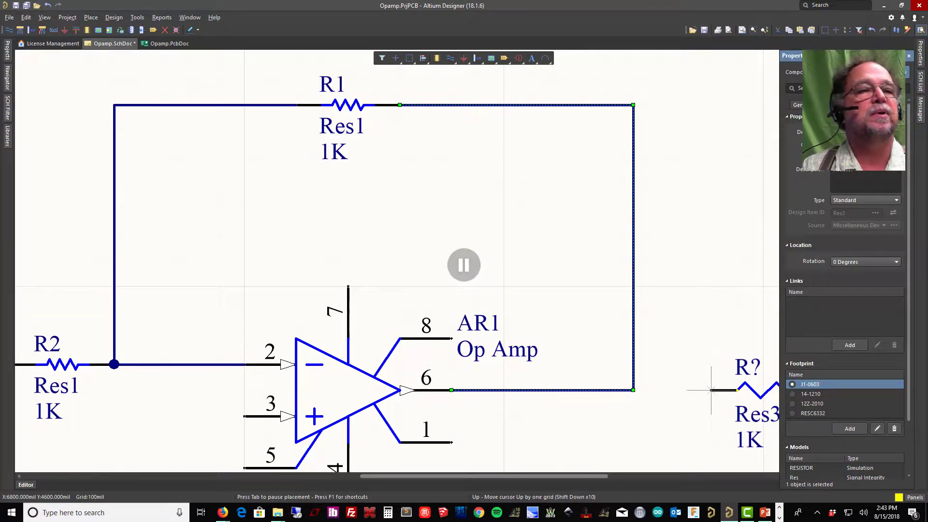
scroll(849, 259, "down", 2)
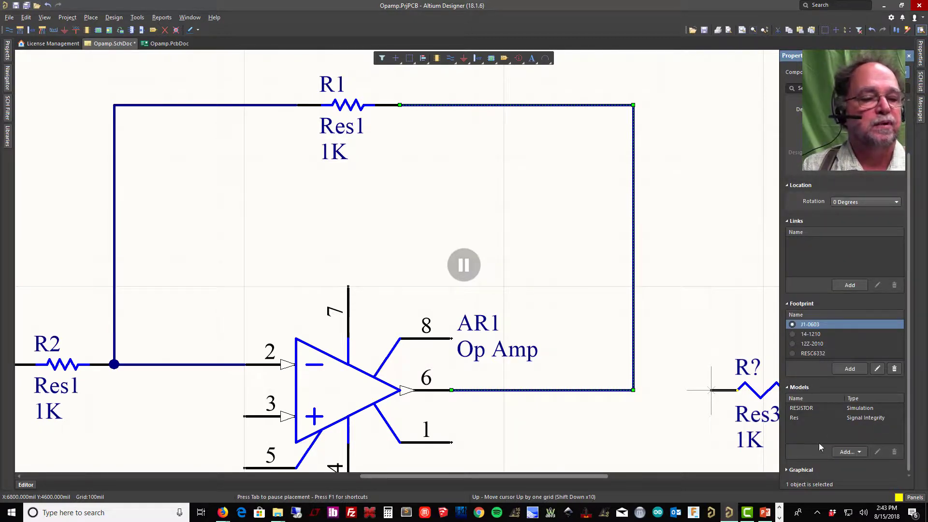
scroll(821, 399, "up", 2)
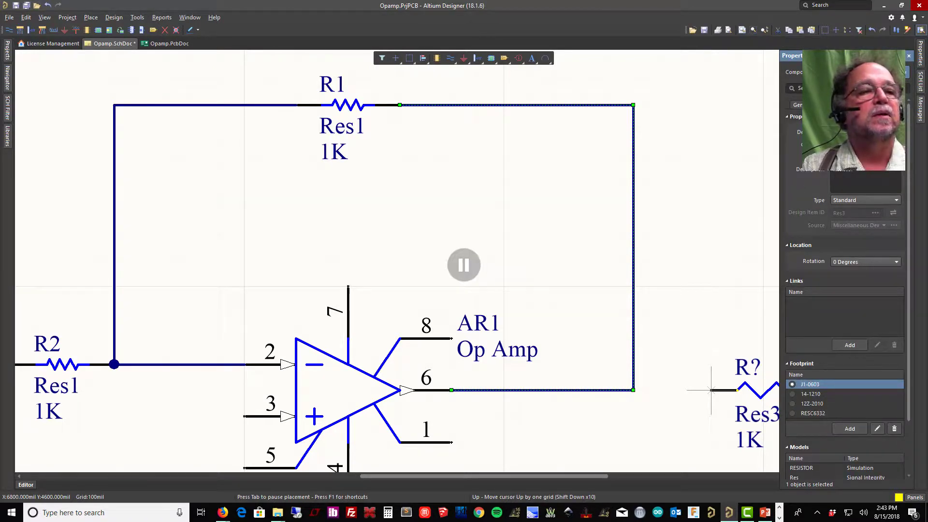
left_click(831, 104)
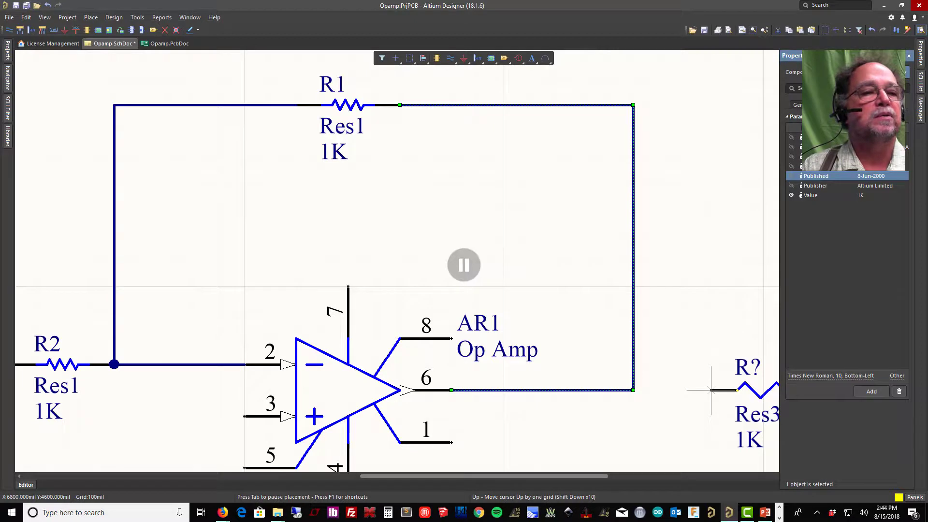
left_click(858, 195)
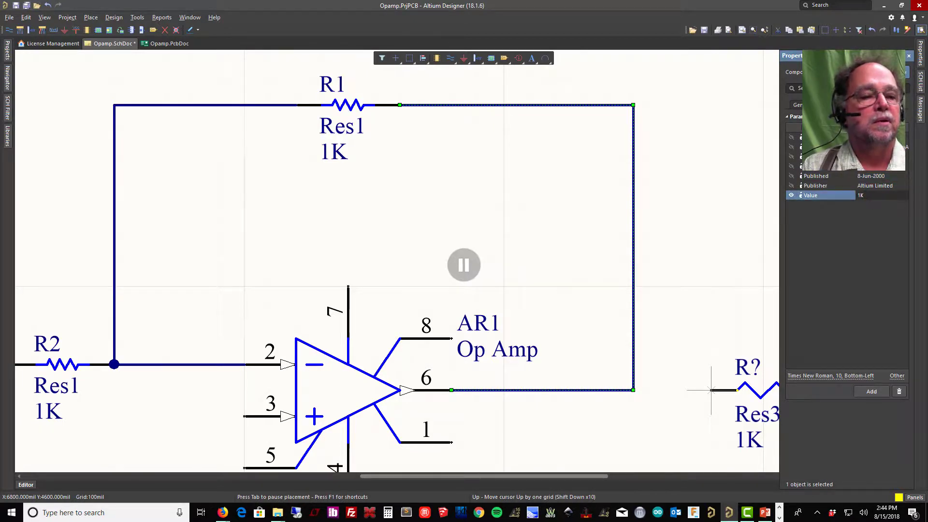
type("10K")
key("Return")
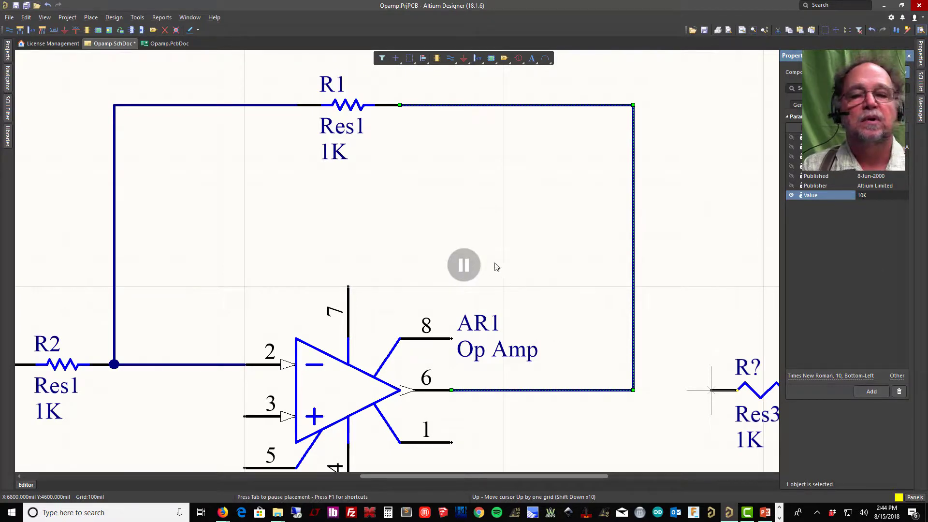
left_click(456, 269)
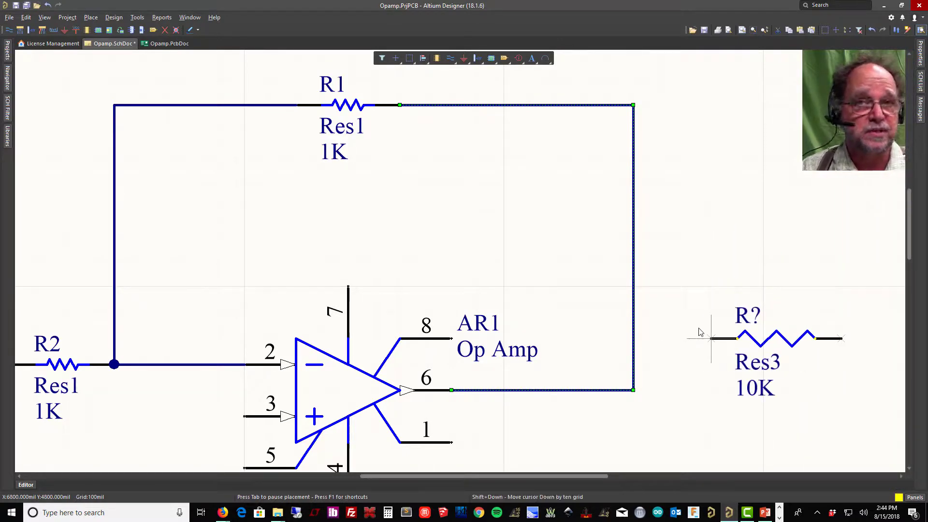
left_click(644, 398)
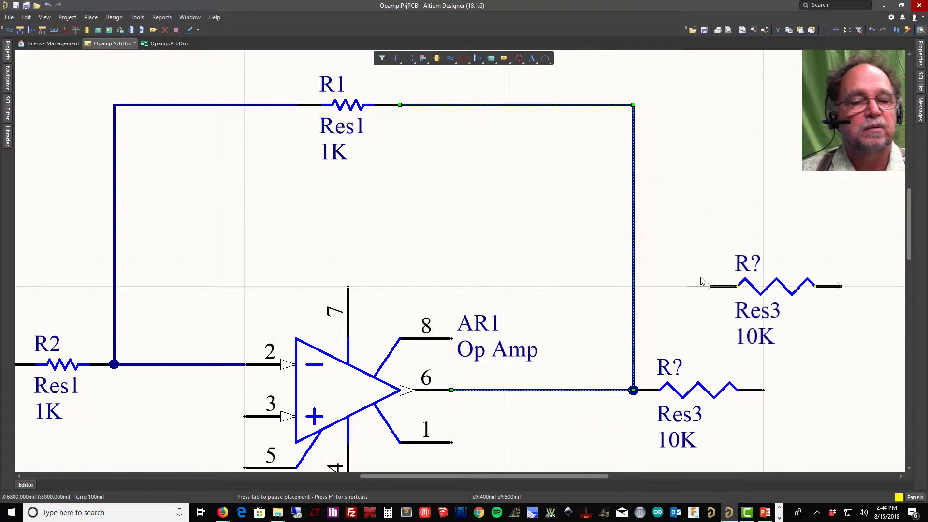
right_click(702, 282)
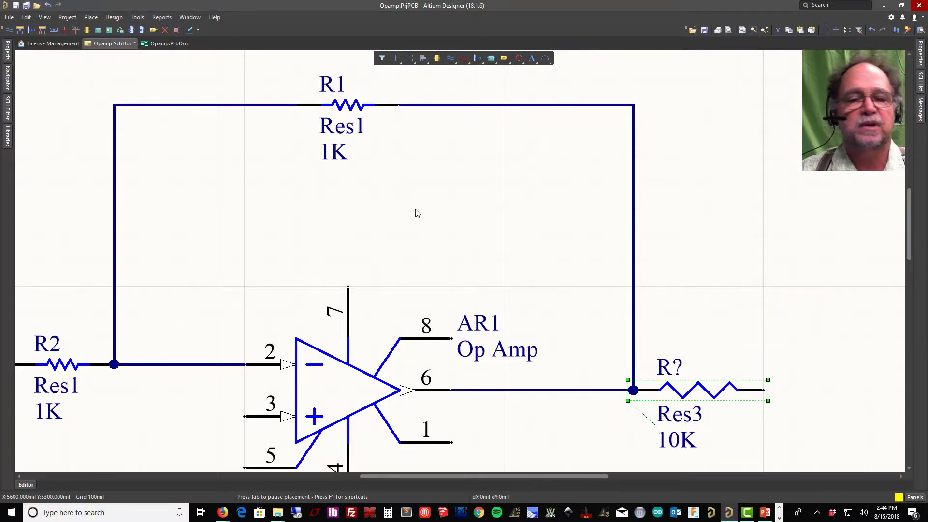
Set the value of feedback resistor R1 to 10K and deselect it
double_click(337, 157)
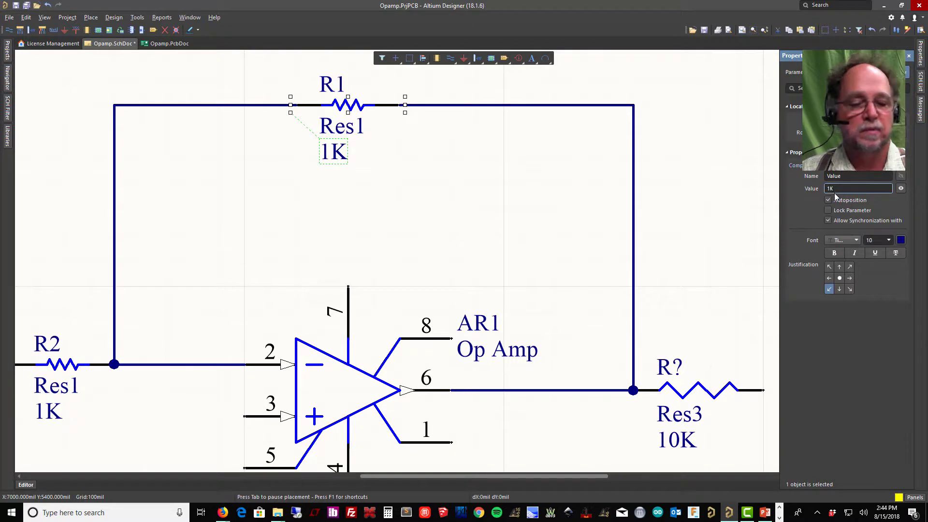
type("0")
key("Return")
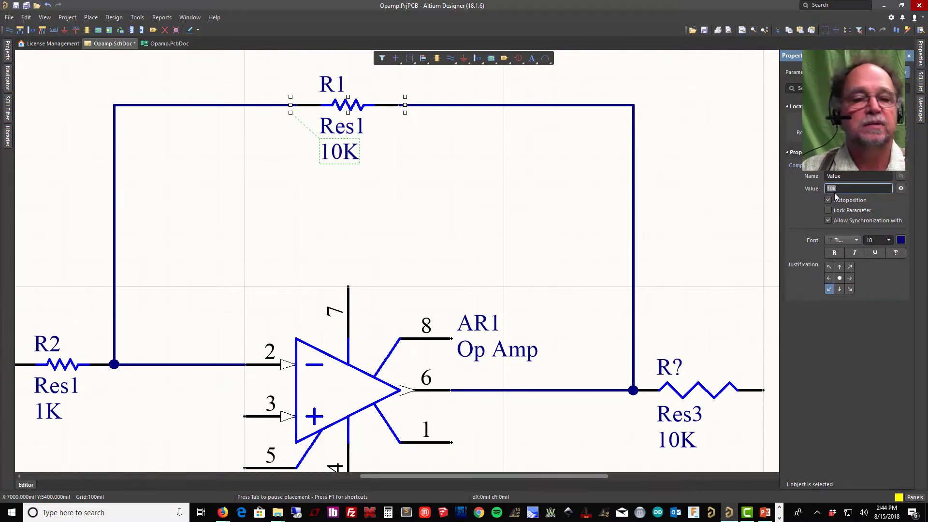
left_click(730, 321)
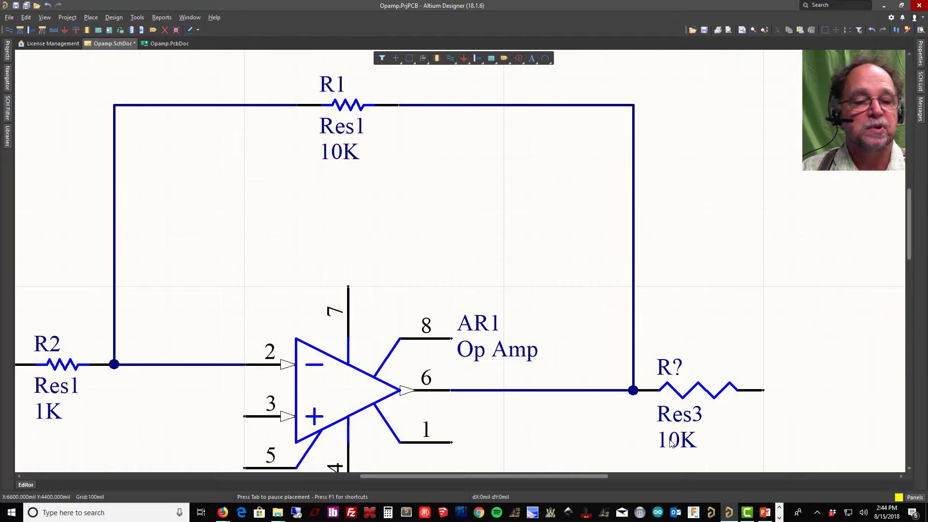
Set the Value parameter of the Res3 output resistor to 50
key("Tab")
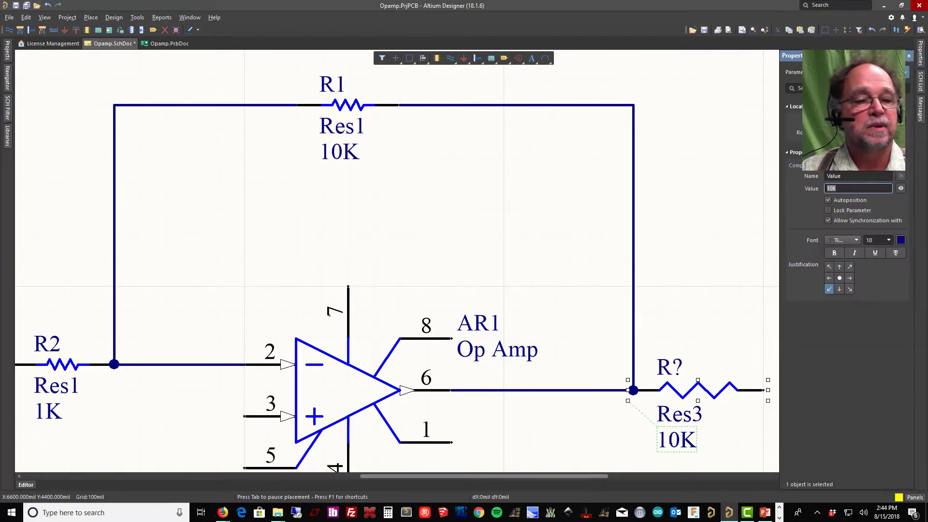
left_click(701, 300)
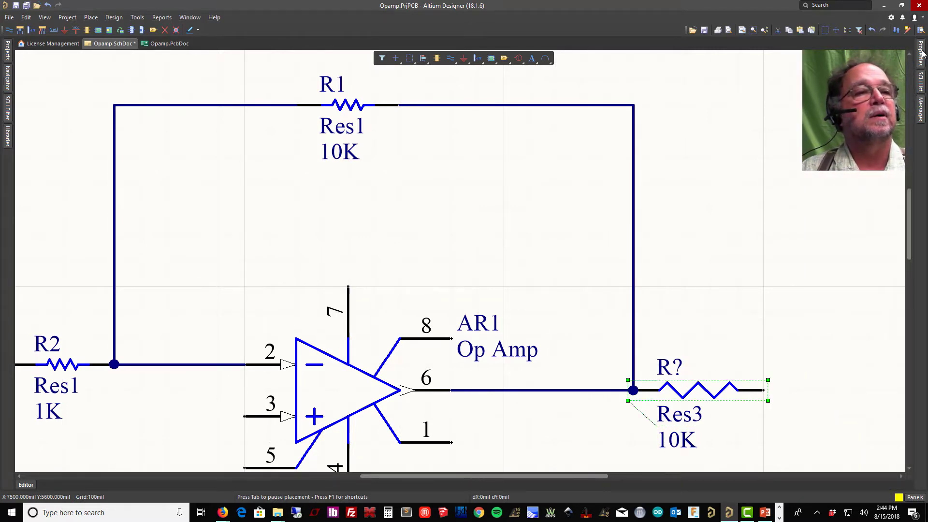
mouse_move(922, 53)
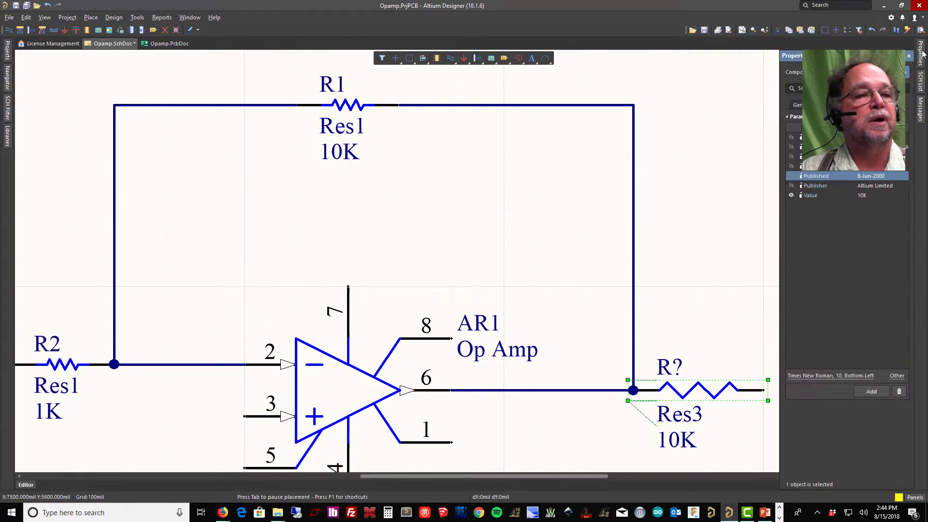
left_click(865, 196)
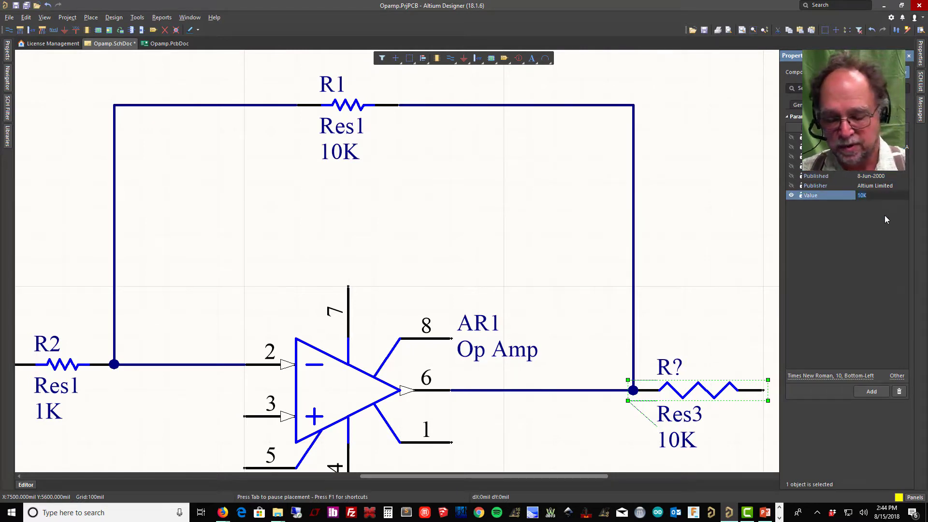
type("50")
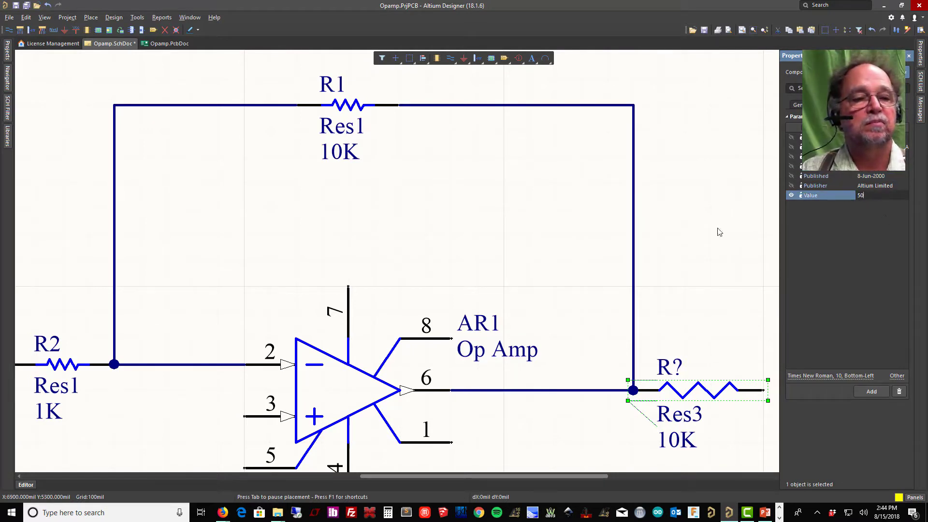
key("Return")
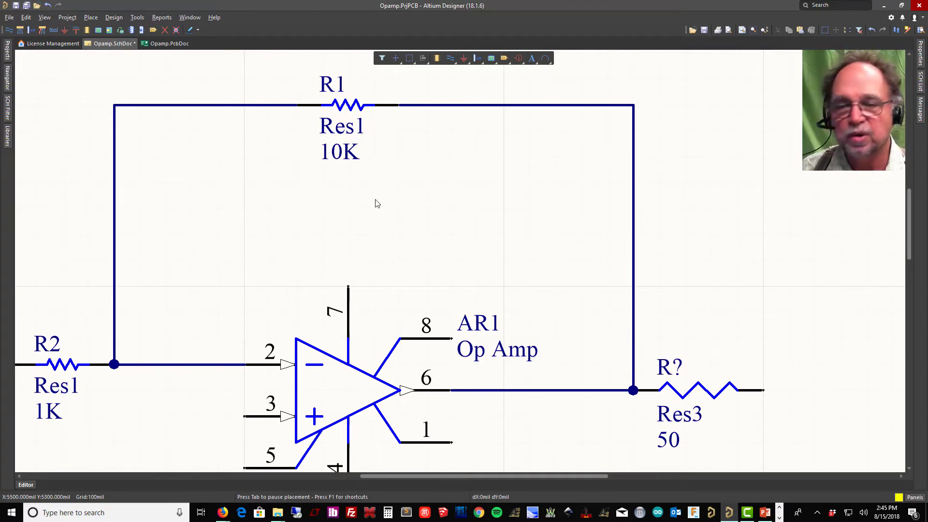
Save all open documents of the op amp project
scroll(379, 203, "down", 4, "ctrl")
scroll(392, 222, "down", 1, "ctrl")
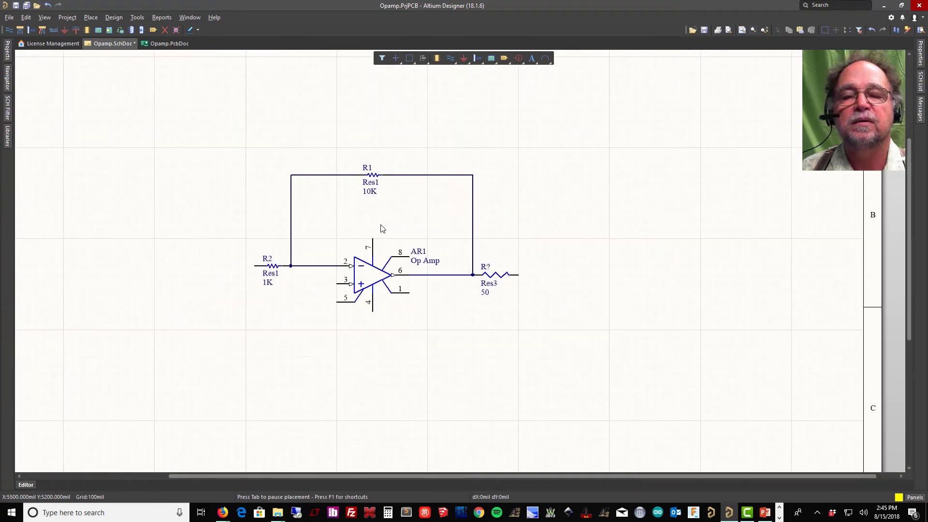
right_click_drag(383, 209, 455, 241)
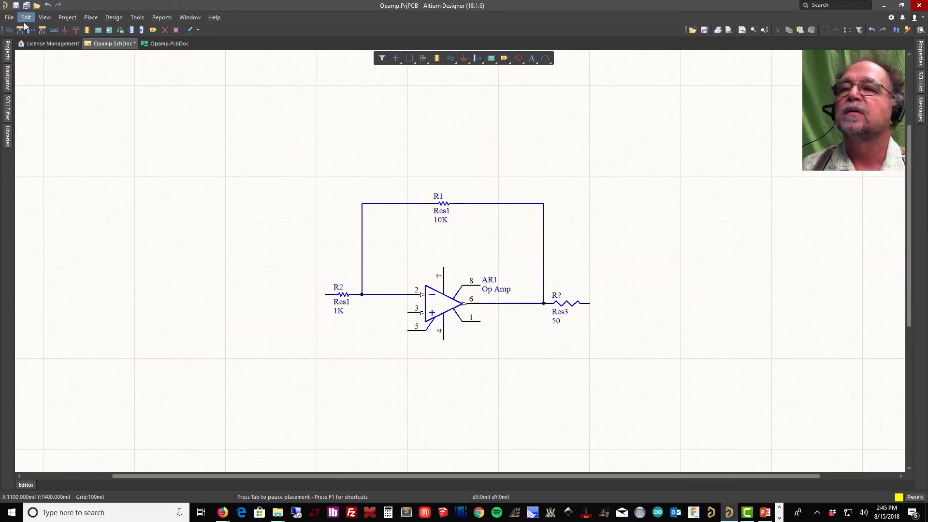
left_click(9, 18)
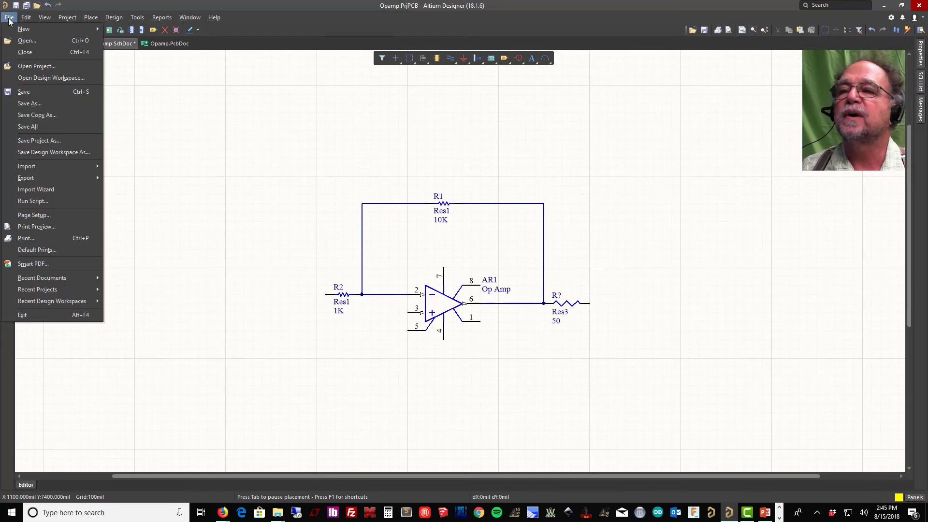
left_click(35, 127)
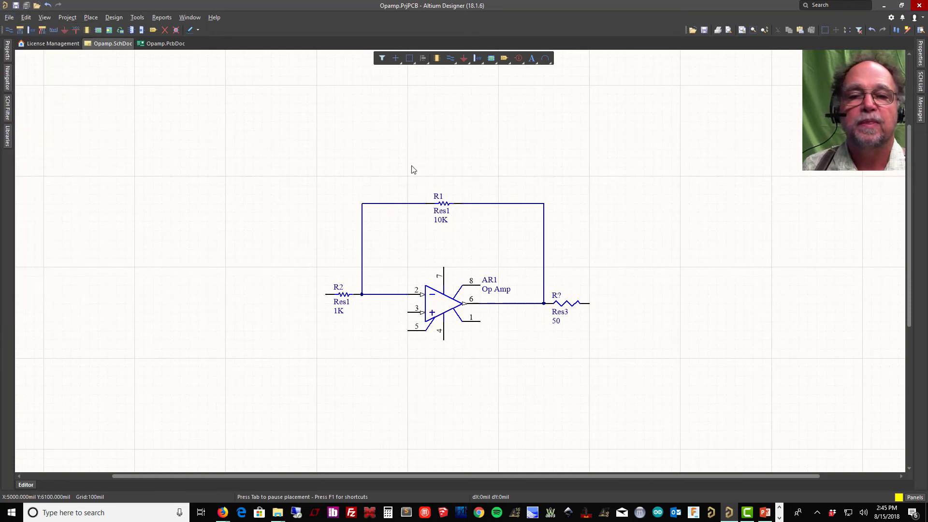